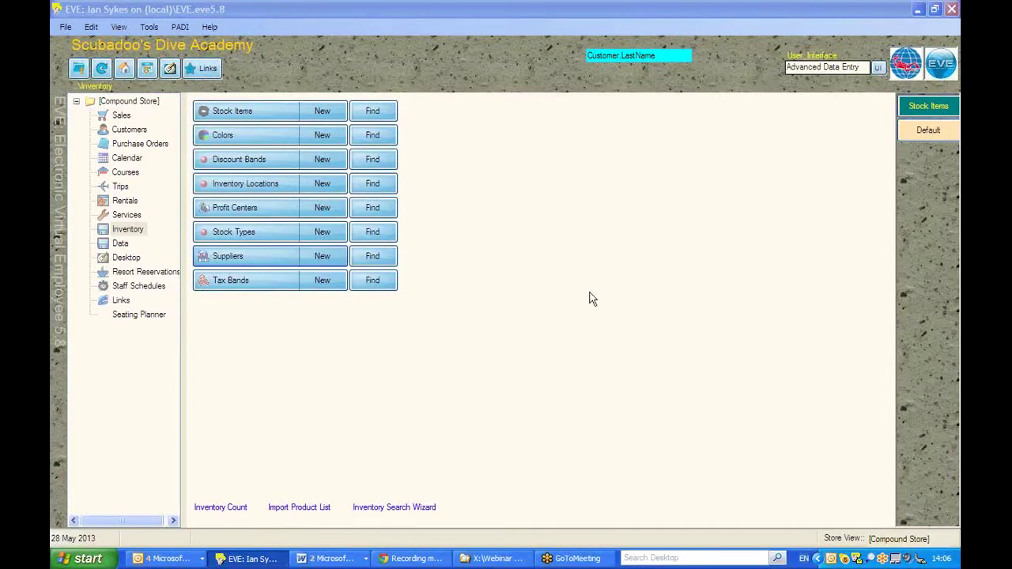
Step: Create a new inventory stock item with the description New Stock Item and the stock number NSI
left_click(145, 232)
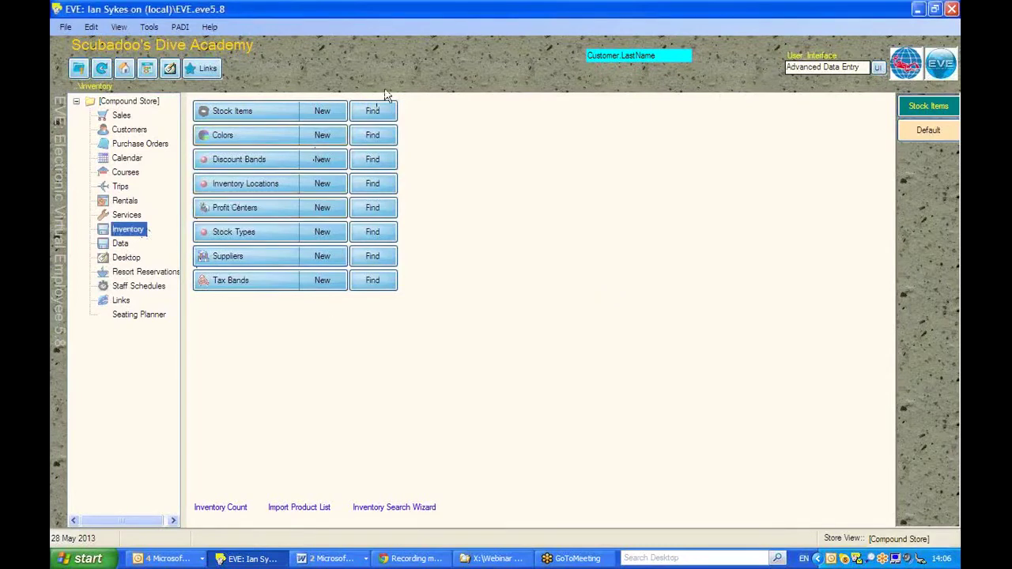
left_click(324, 111)
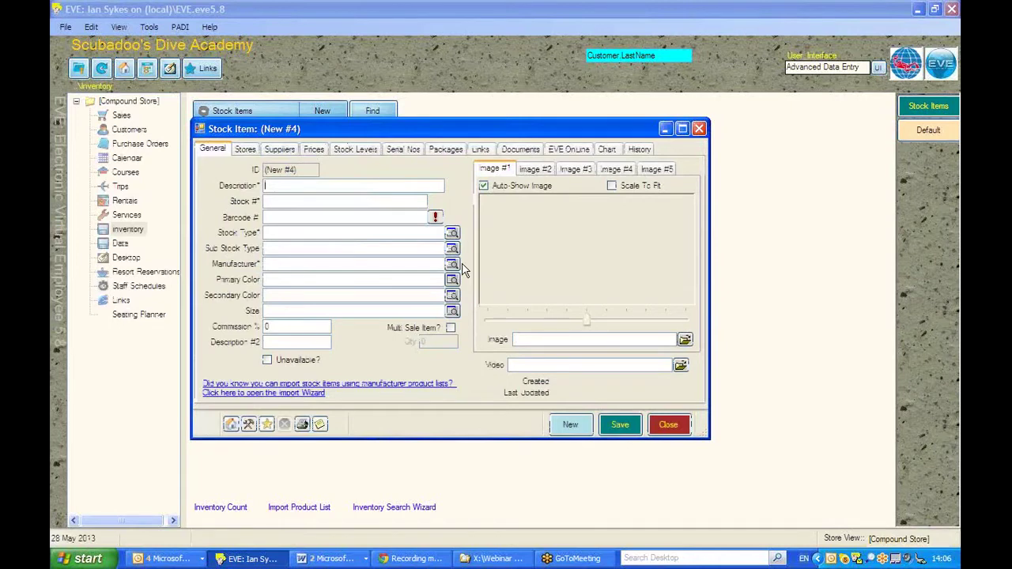
type("New St")
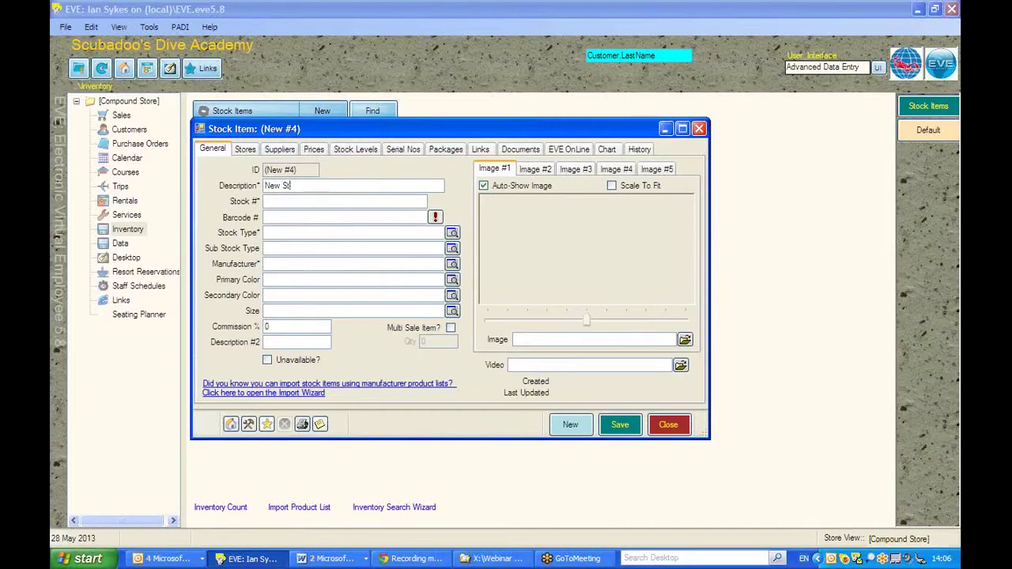
type("ock Item")
left_click(289, 201)
type("NS")
Step: Set the item's stock type to REGULATOR and check it in the list of stock types
type("Reg")
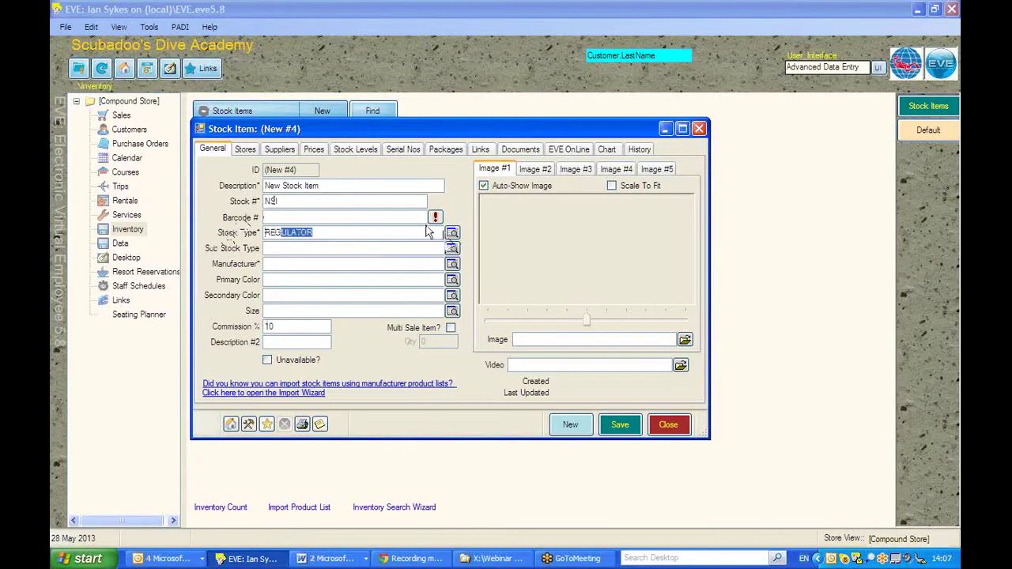
double_click(344, 229)
left_click(452, 232)
left_click(585, 385)
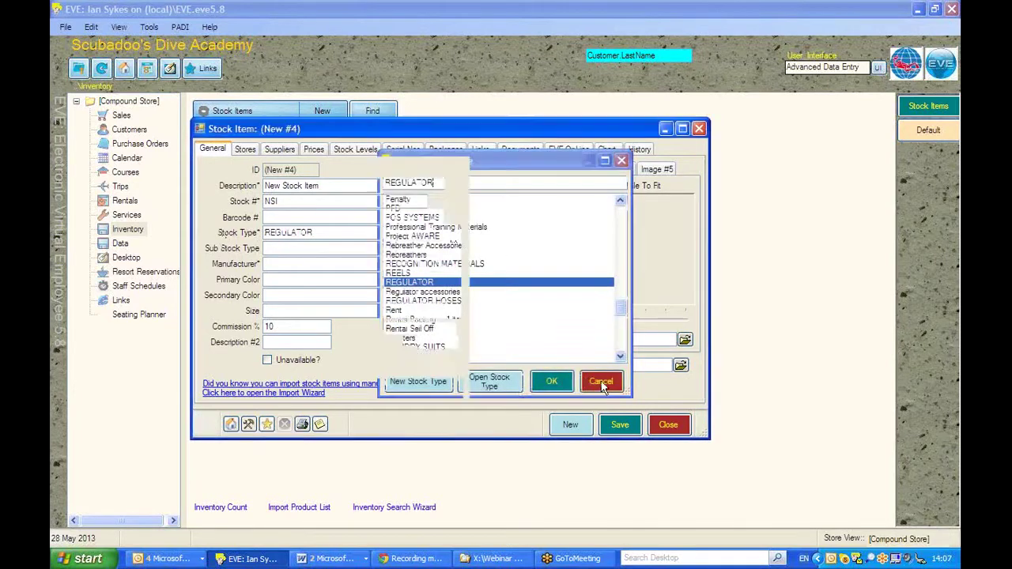
Step: Set the manufacturer to Scubapro and generate a barcode number for the item
left_click(273, 265)
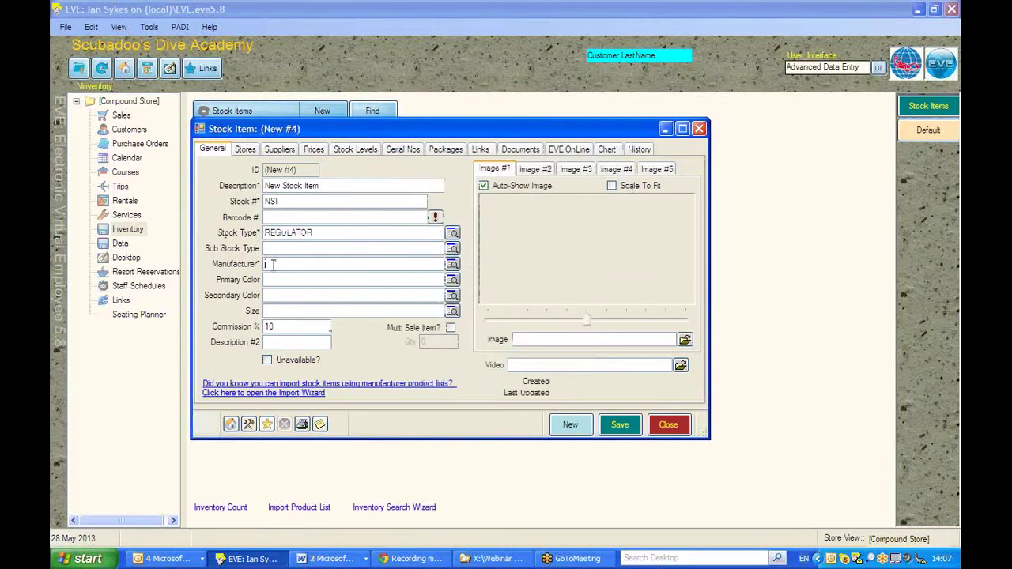
type("Scubapro")
left_click(318, 216)
left_click(434, 217)
Step: Set the item's primary color to Black and its secondary color to Red
left_click(322, 246)
left_click(316, 279)
type("Black")
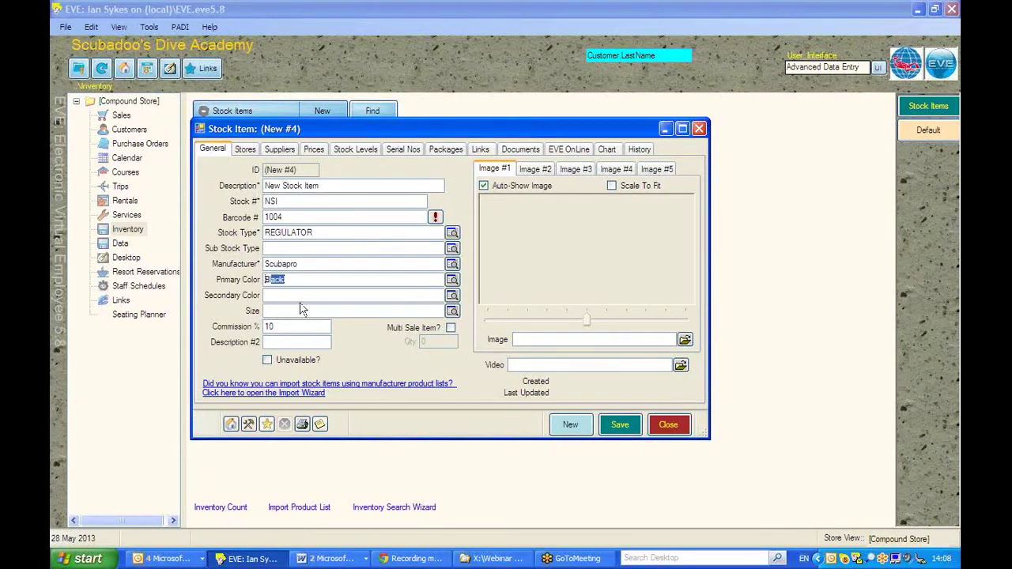
left_click(291, 295)
type("Red")
left_click(288, 312)
double_click(282, 326)
Step: Restrict the stores selling the item to IRS Divers and Scubadoo's Dive Academy
left_click(245, 151)
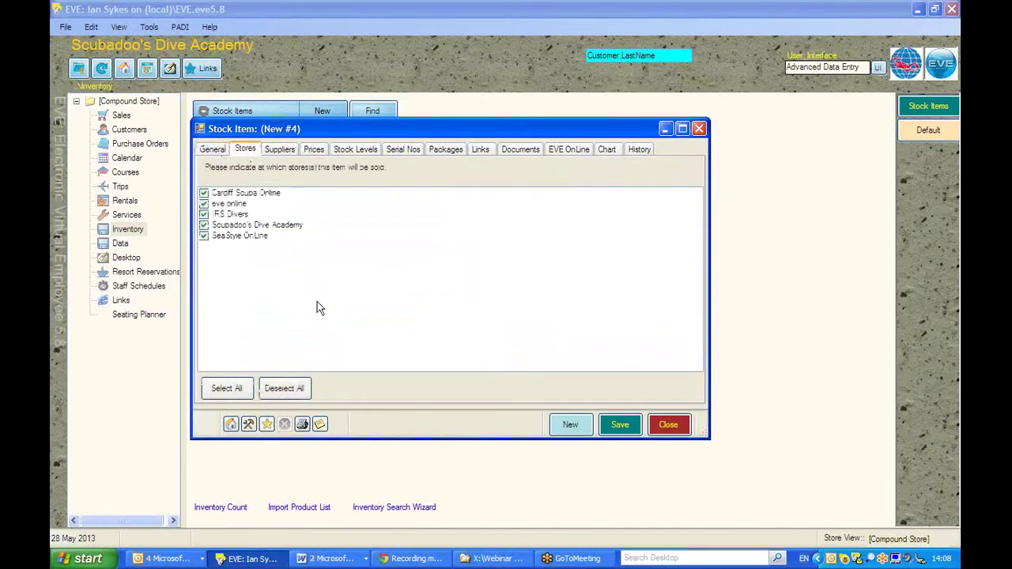
left_click(273, 385)
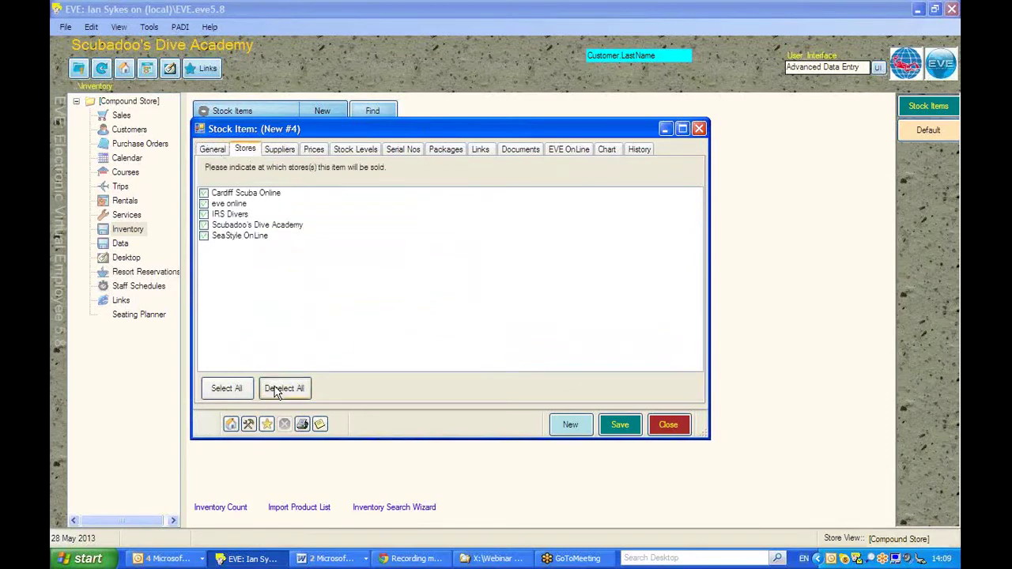
left_click(209, 228)
left_click(204, 214)
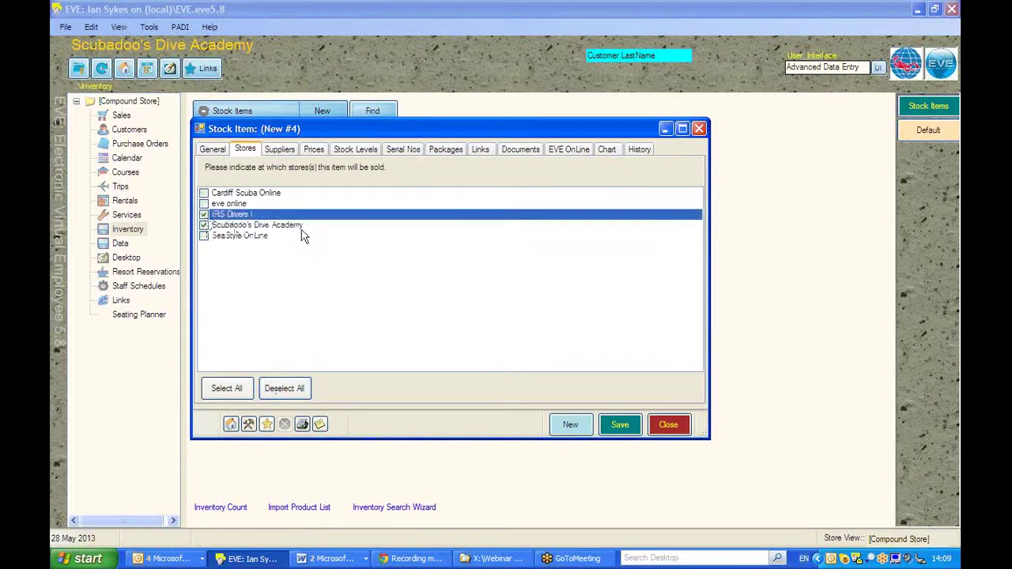
Step: Examine the Scubapro supplier entry for Scubadoo's Dive Academy, including its stock number, PO description and available purchase tax bands
left_click(283, 150)
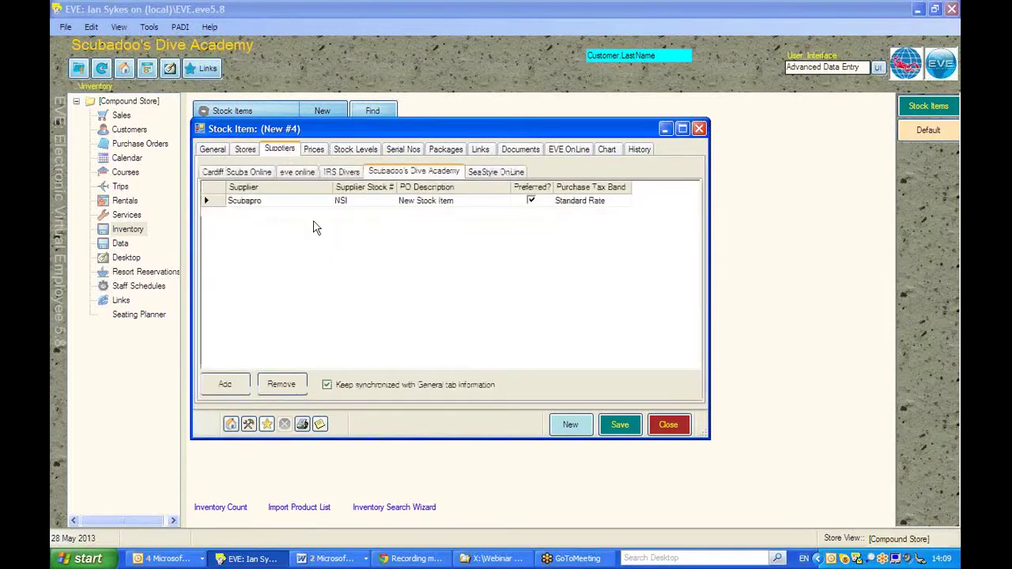
left_click(275, 208)
left_click(352, 202)
key("Tab")
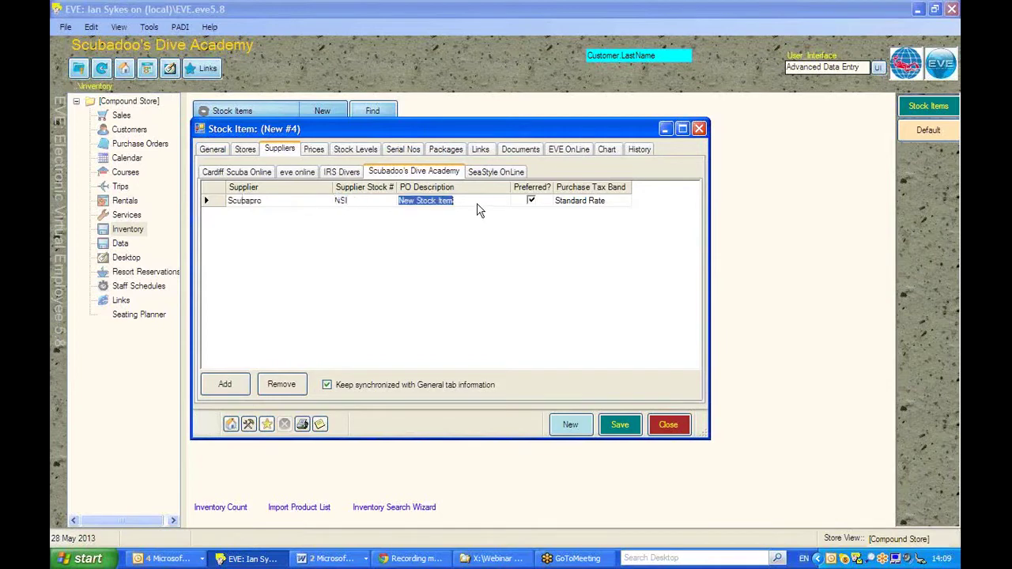
left_click(585, 200)
left_click(585, 201)
left_click(624, 203)
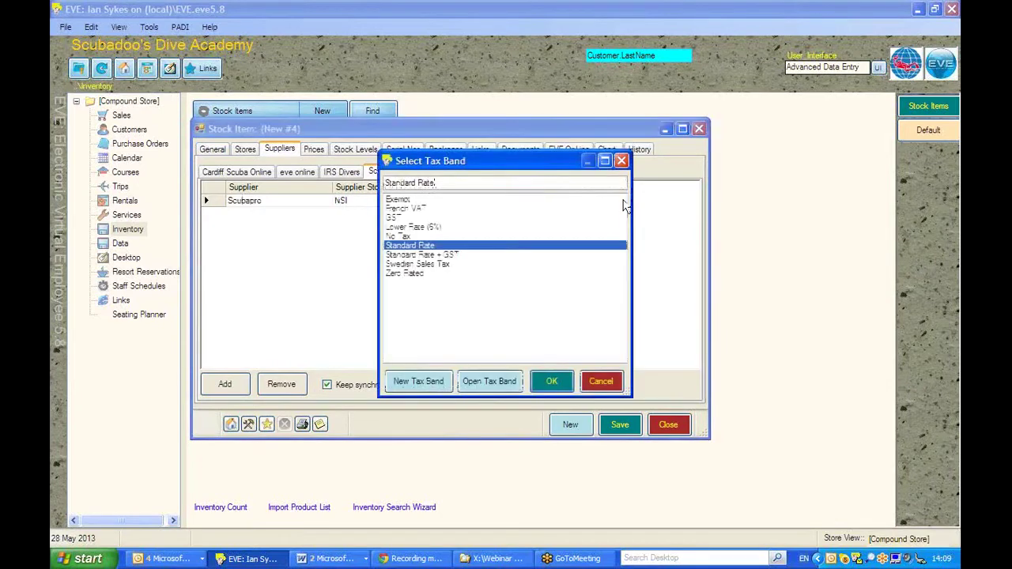
left_click(621, 160)
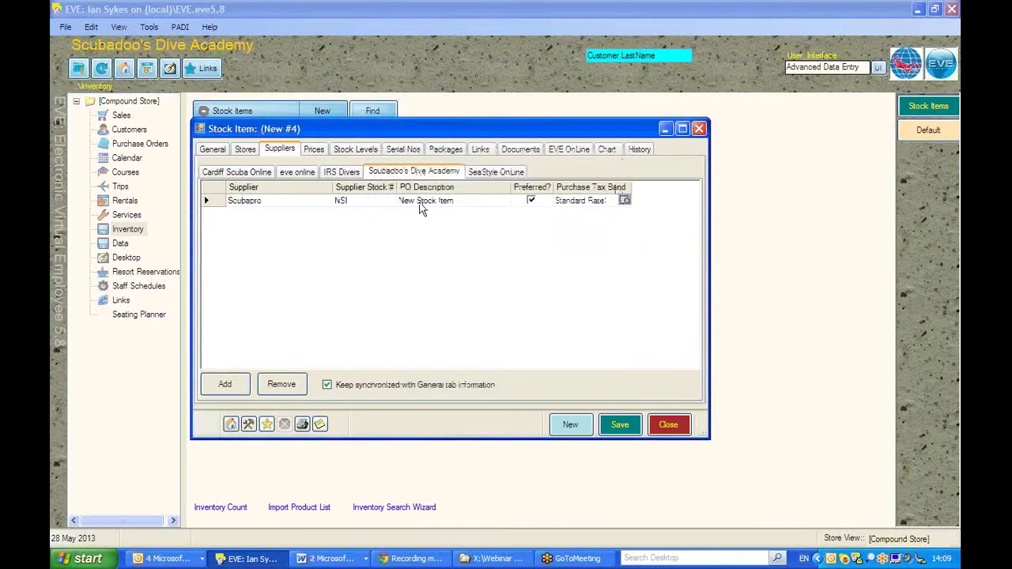
Step: Compare the item's general description and stock number with the supplier entry's PO description and supplier stock number
left_click(213, 151)
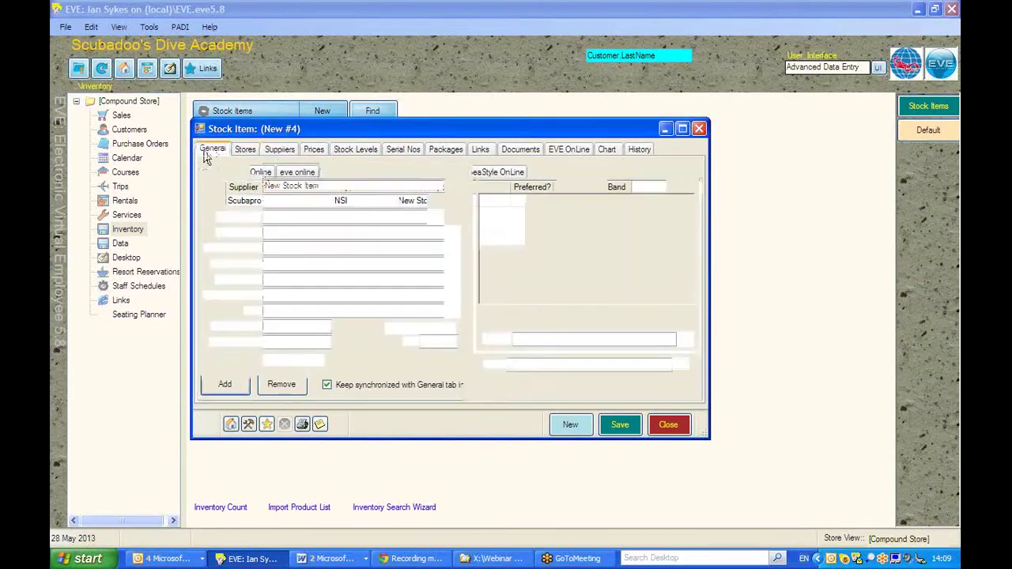
left_click_drag(336, 186, 235, 183)
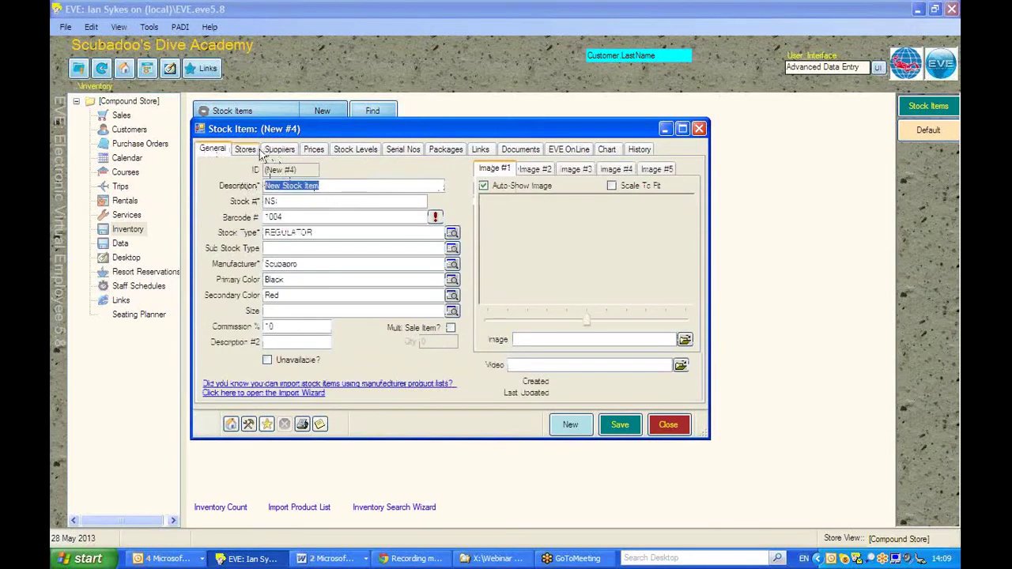
left_click(245, 150)
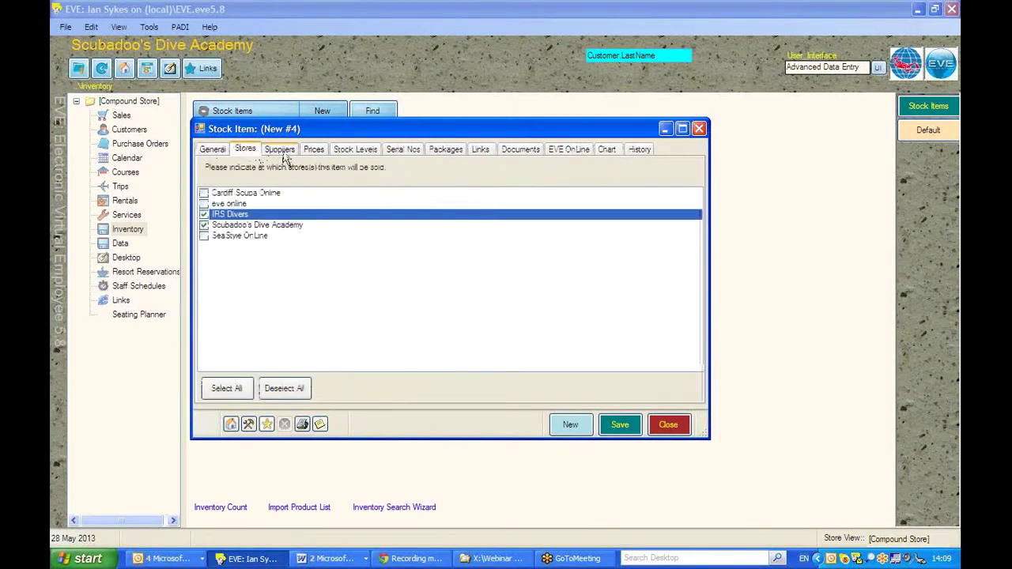
left_click(280, 149)
left_click(467, 200)
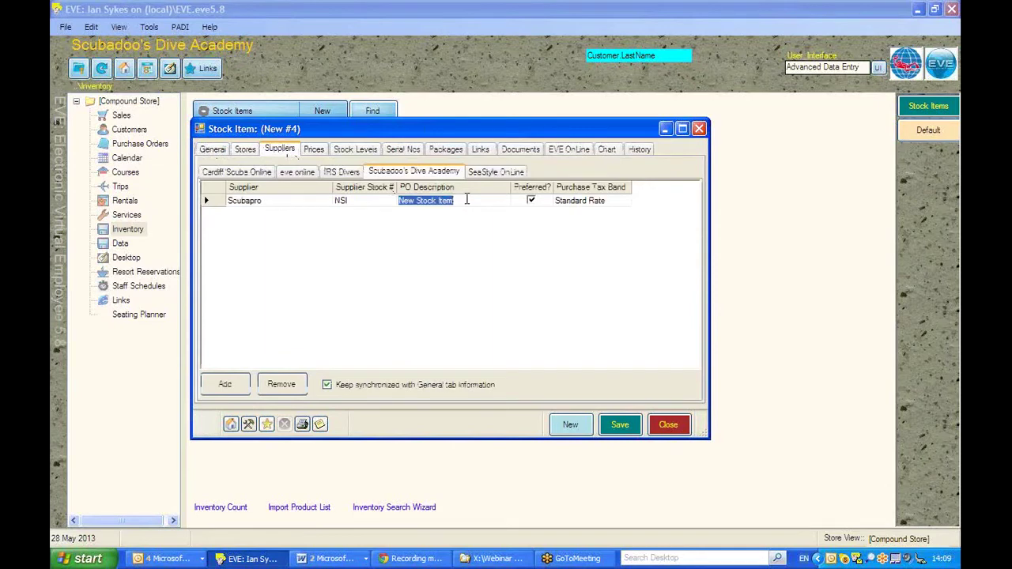
left_click(373, 201)
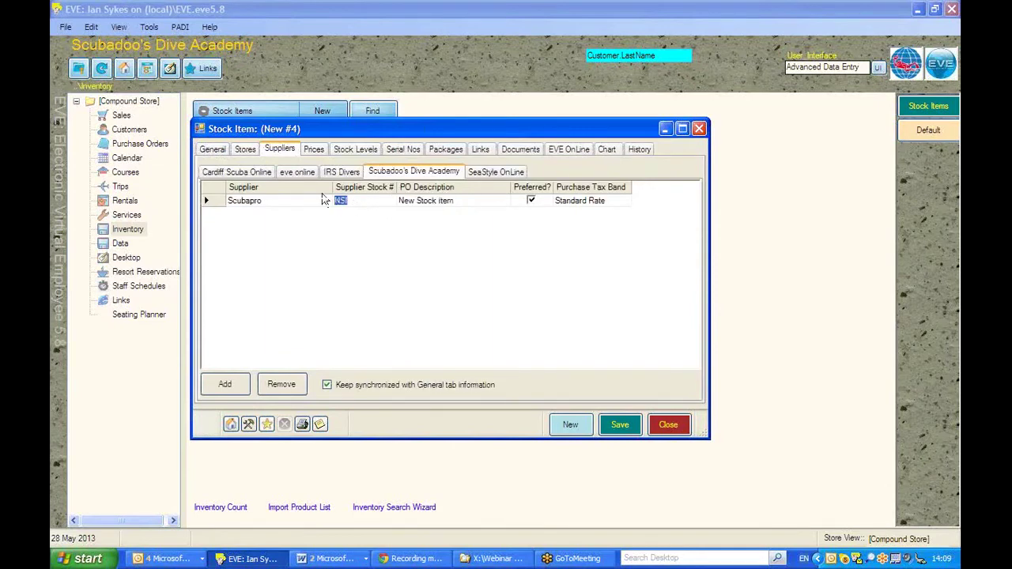
left_click(213, 149)
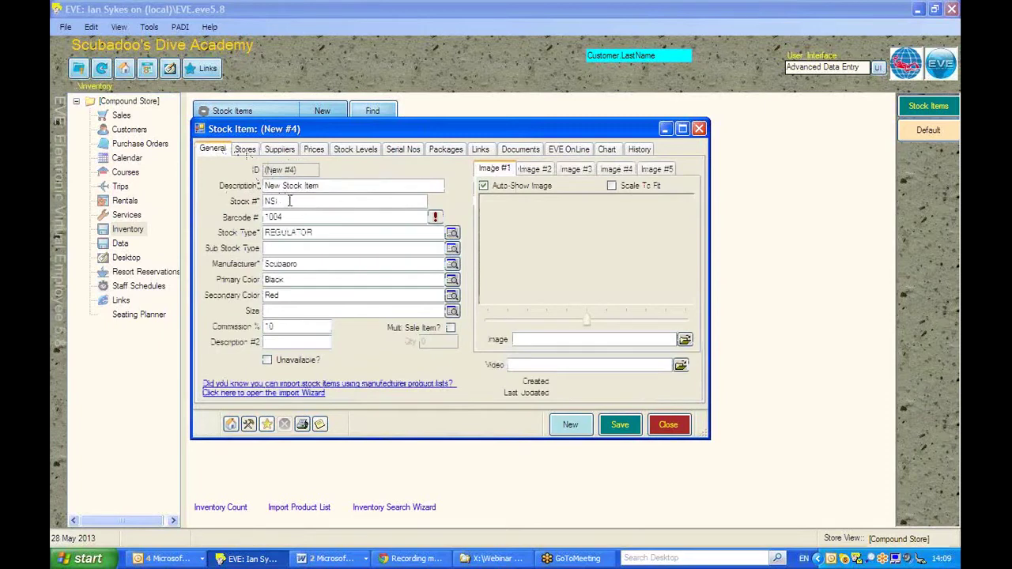
left_click(279, 149)
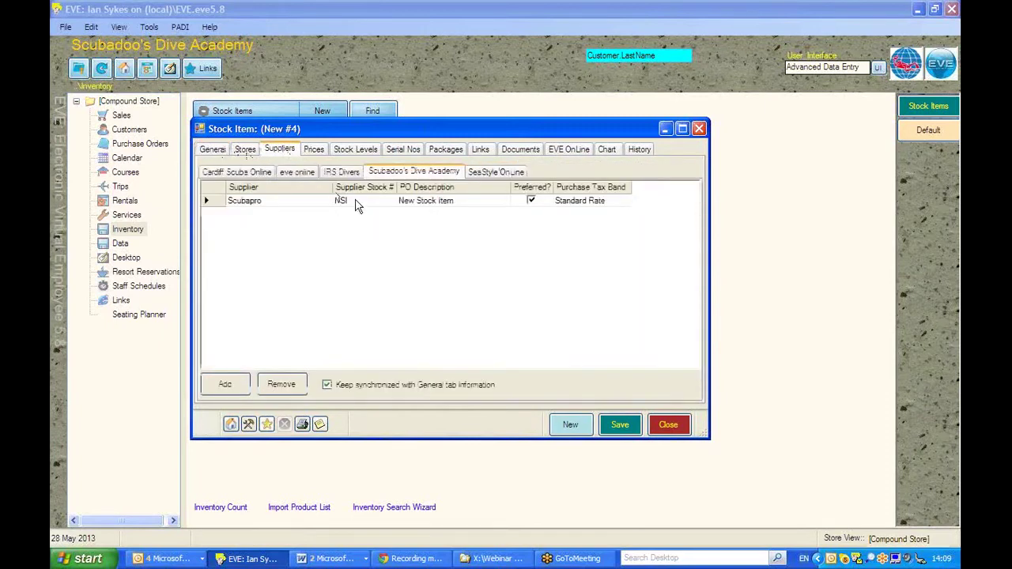
left_click(356, 203)
Step: Set Scubadoo's tax-inclusive .Retail. price to £200 and review the prices of the other price types
left_click(315, 150)
left_click(355, 174)
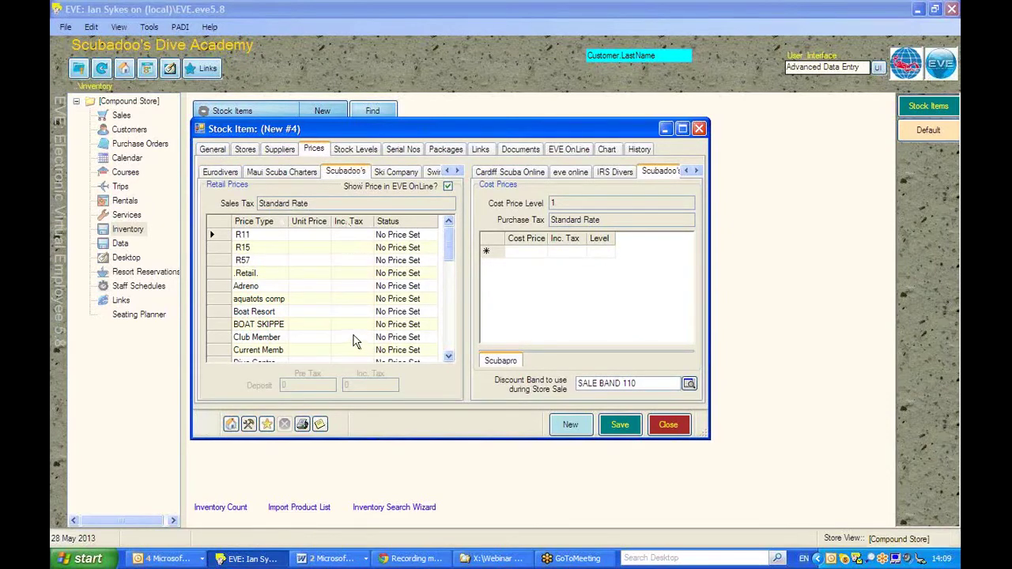
left_click(337, 273)
type("200")
left_click(306, 274)
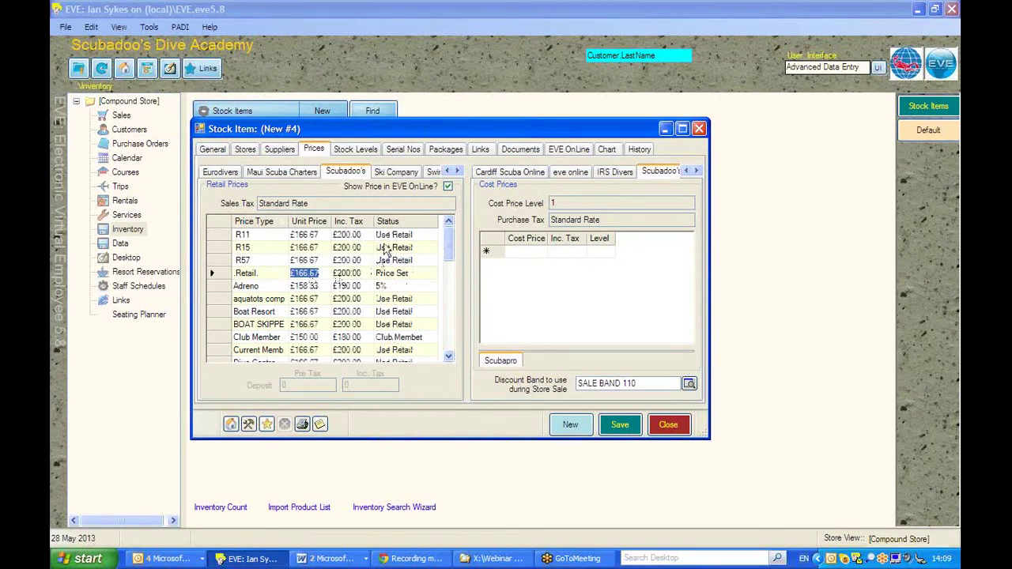
left_click(347, 234)
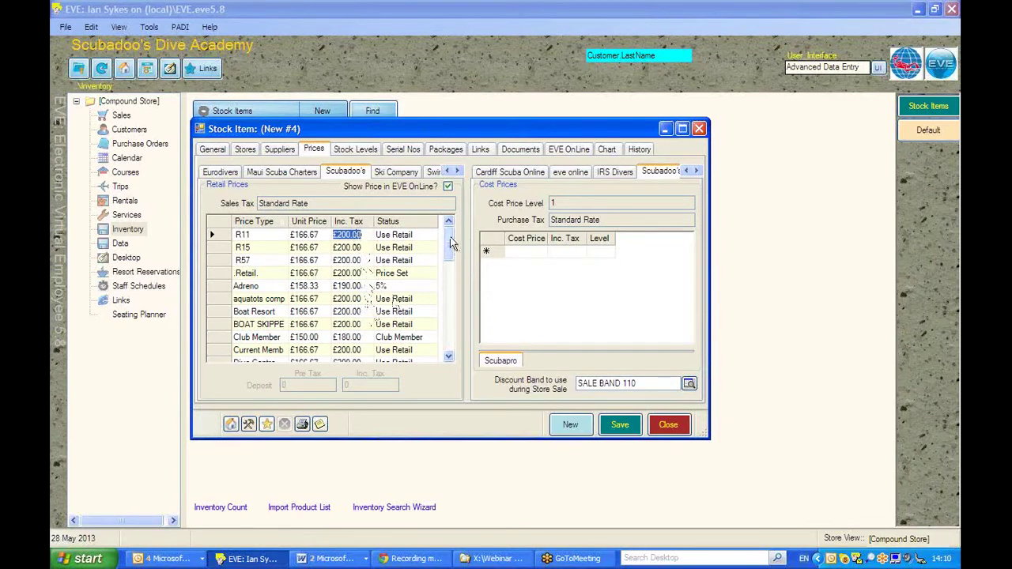
left_click_drag(450, 239, 450, 253)
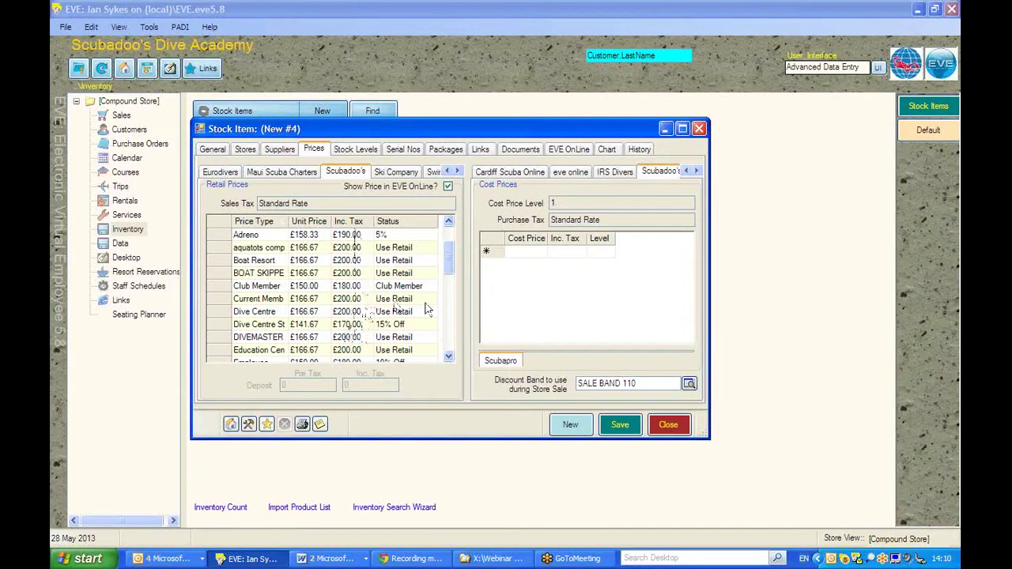
mouse_move(449, 269)
left_mouse_down()
mouse_move(447, 317)
mouse_move(447, 251)
left_mouse_up()
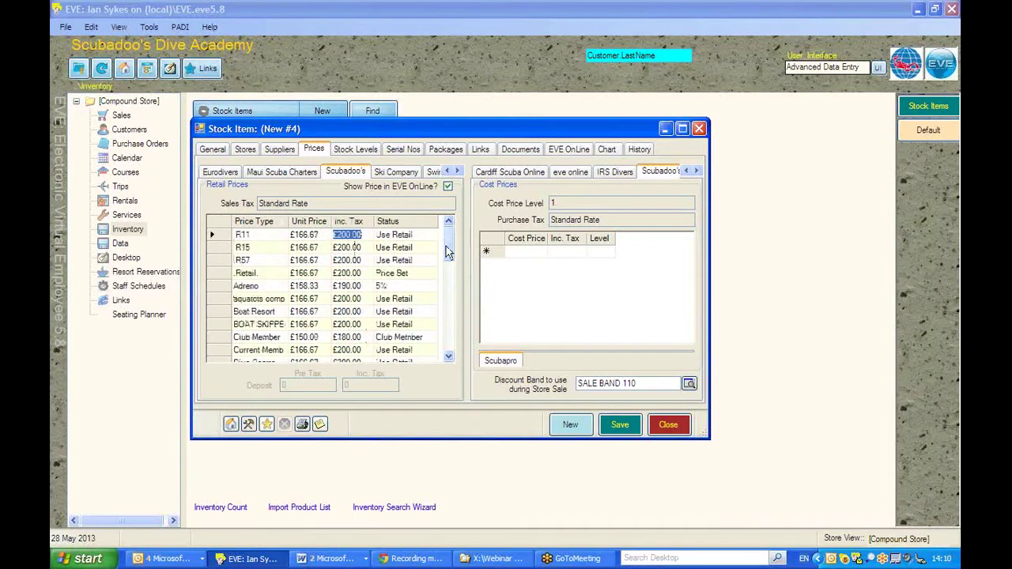
Step: Add a Scubapro cost price for Scubadoo's with a tax-inclusive amount of £156
left_click(528, 251)
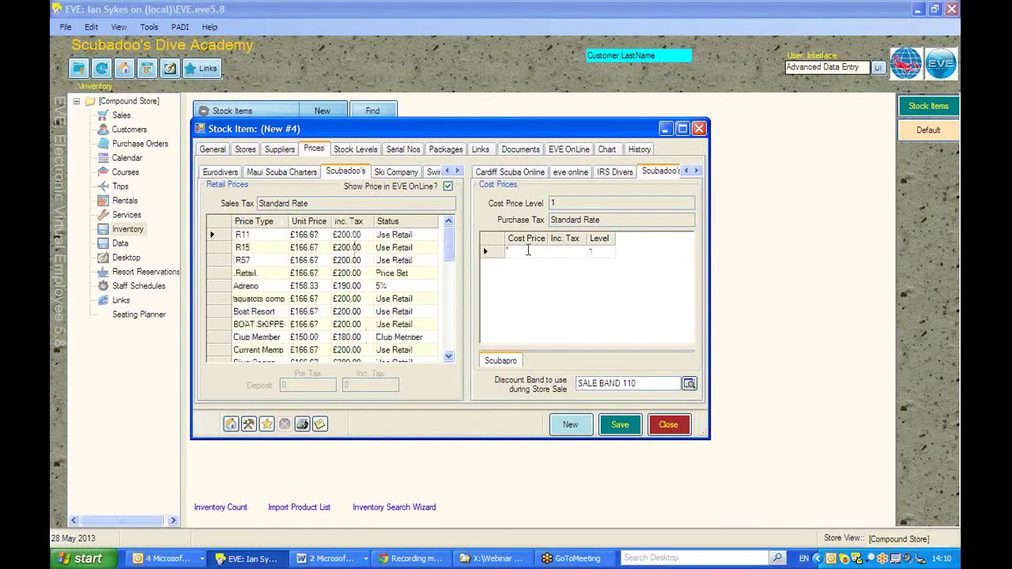
type("156")
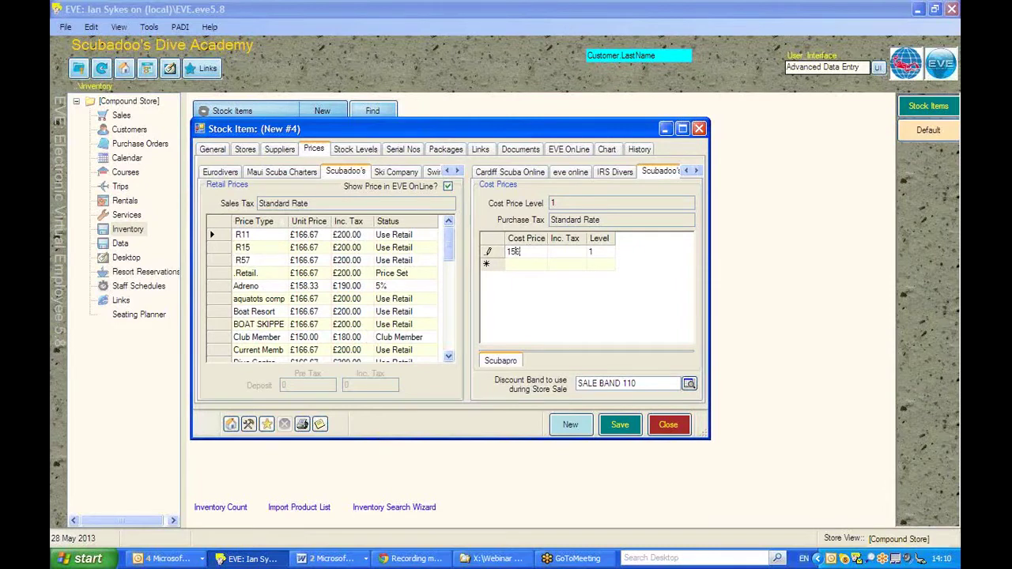
key("Tab")
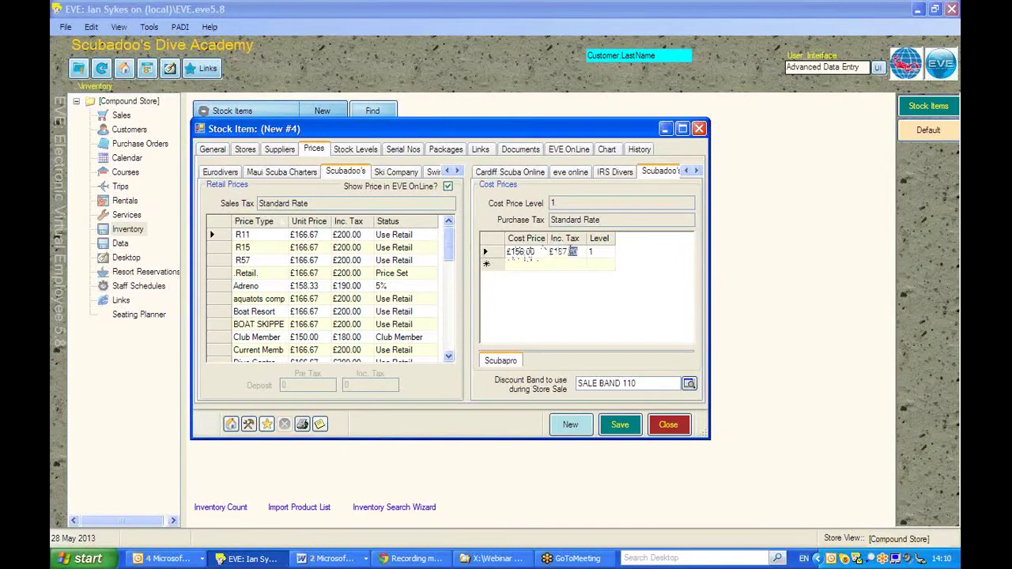
type("56")
left_click(524, 253)
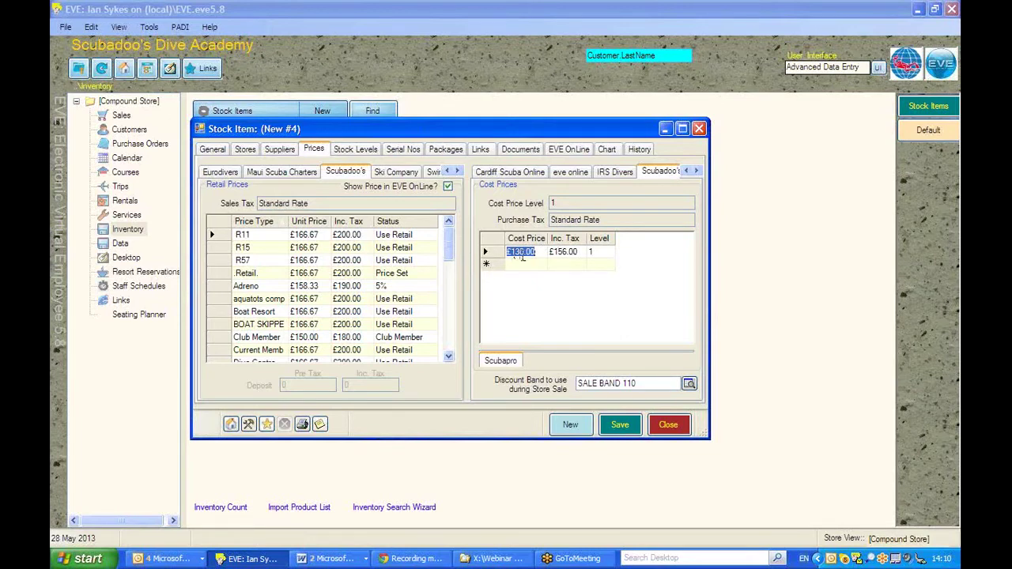
Step: Turn maintaining stock levels off and back on for the item, and check its in-stock and on-order quantities
left_click(353, 150)
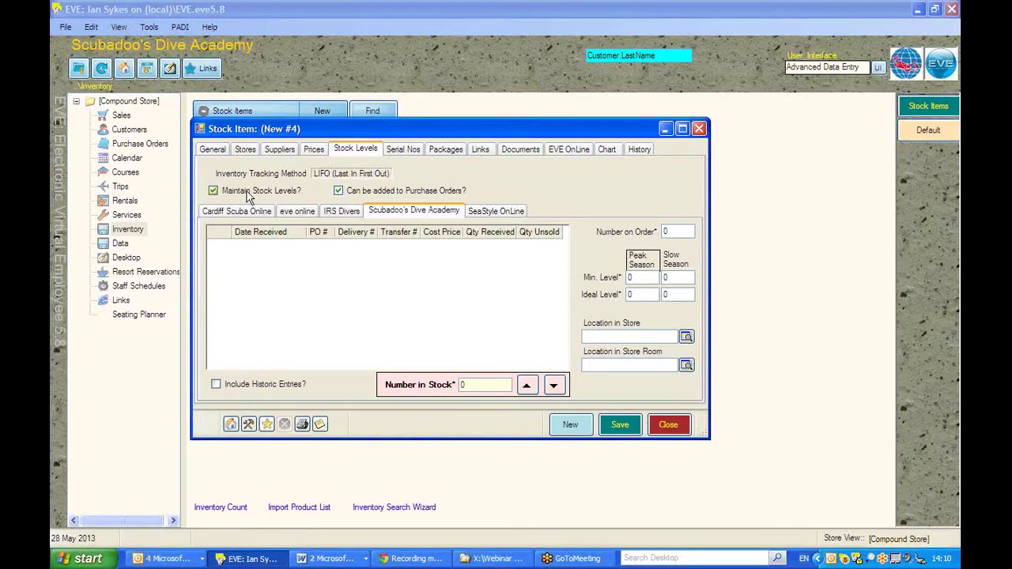
left_click(214, 191)
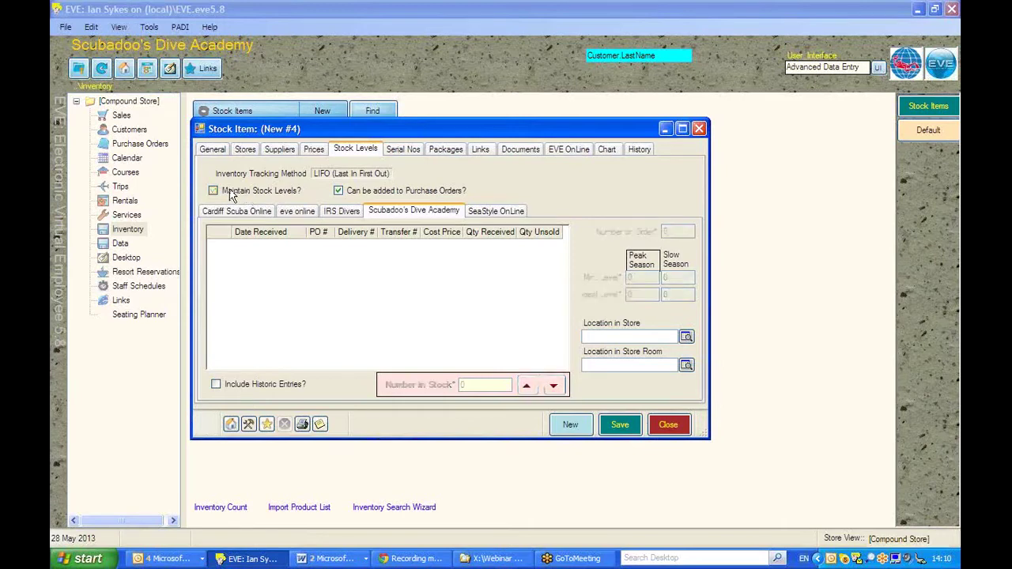
left_click(213, 191)
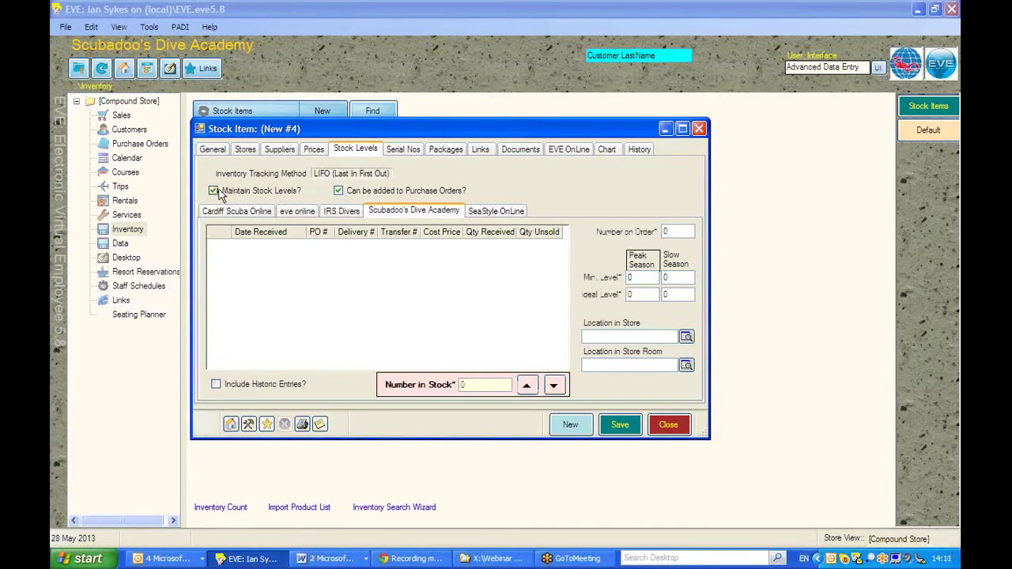
left_click_drag(472, 384, 429, 380)
left_click(671, 230)
Step: Set the minimum stock level at Scubadoo's Dive Academy to 2 for peak season and 1 for slow season
left_click(635, 277)
left_click_drag(637, 294, 616, 293)
left_click_drag(683, 277, 606, 279)
type("2")
key("BackSpace")
type("1")
Step: Set the item's location in the store to Window Display
left_click(642, 294)
left_click(685, 337)
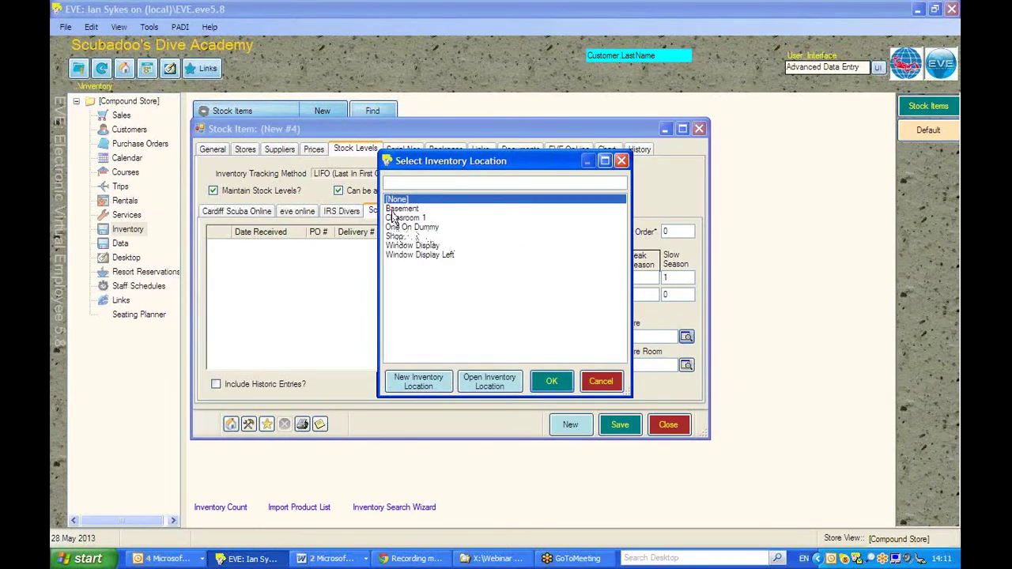
double_click(400, 245)
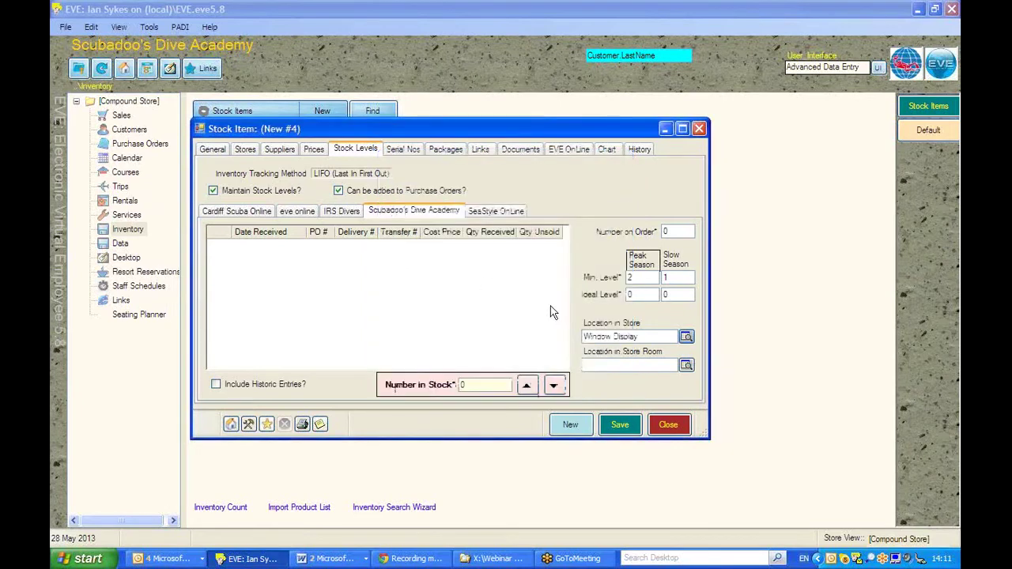
Step: Set the item's location in the store room to Basement and make serial numbers applicable for this stock item
left_click(685, 365)
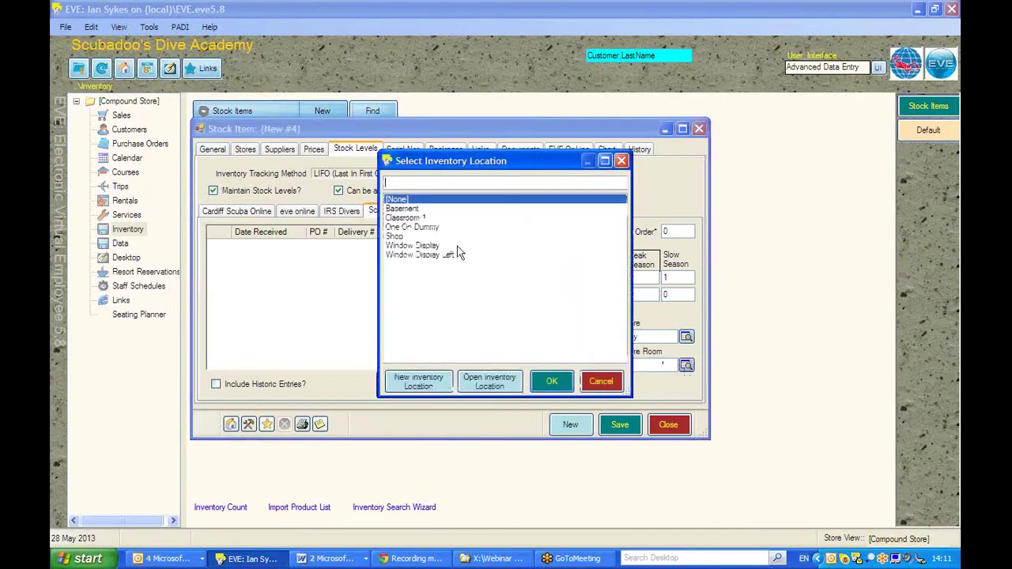
double_click(399, 208)
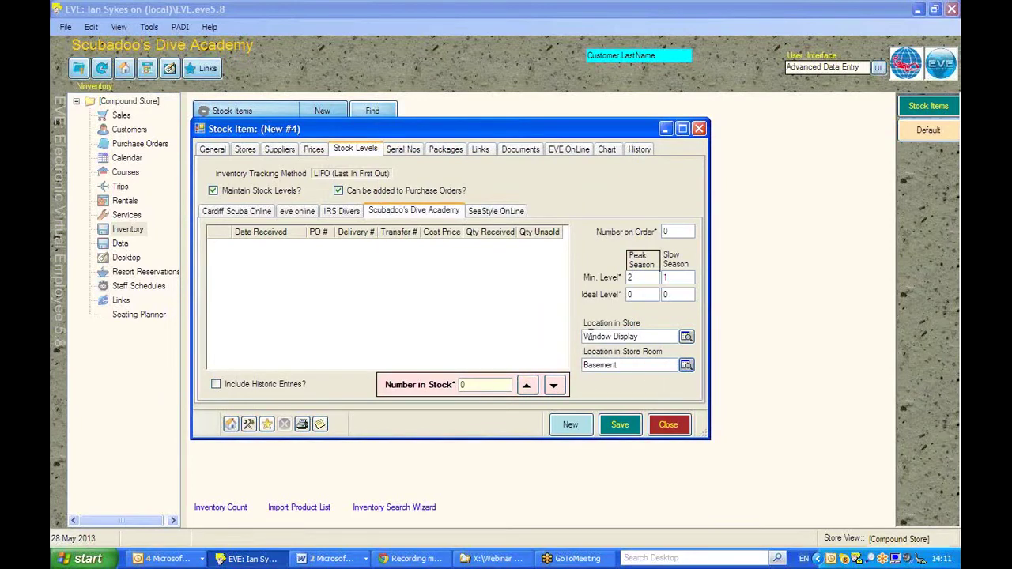
left_click(402, 153)
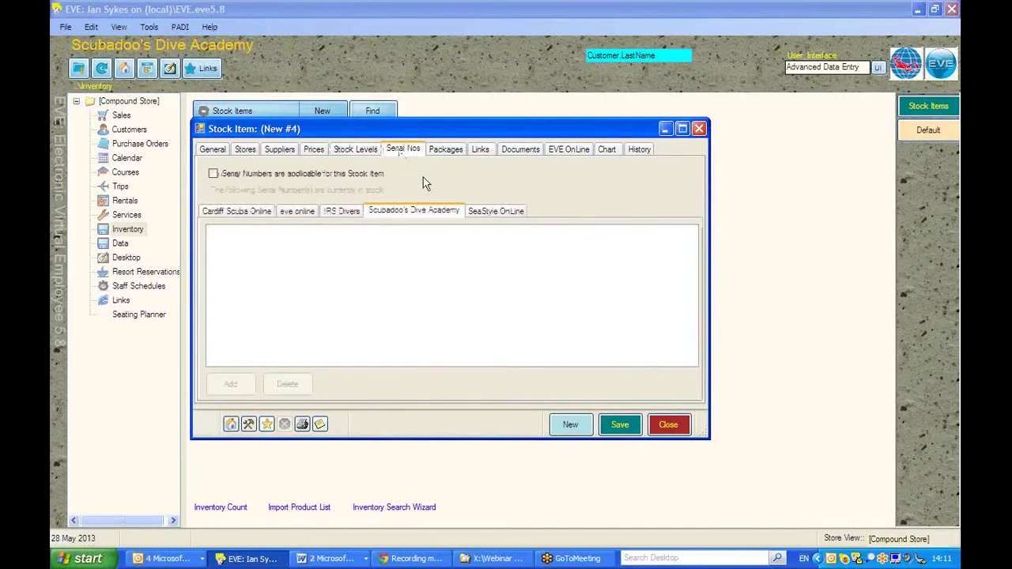
left_click(234, 175)
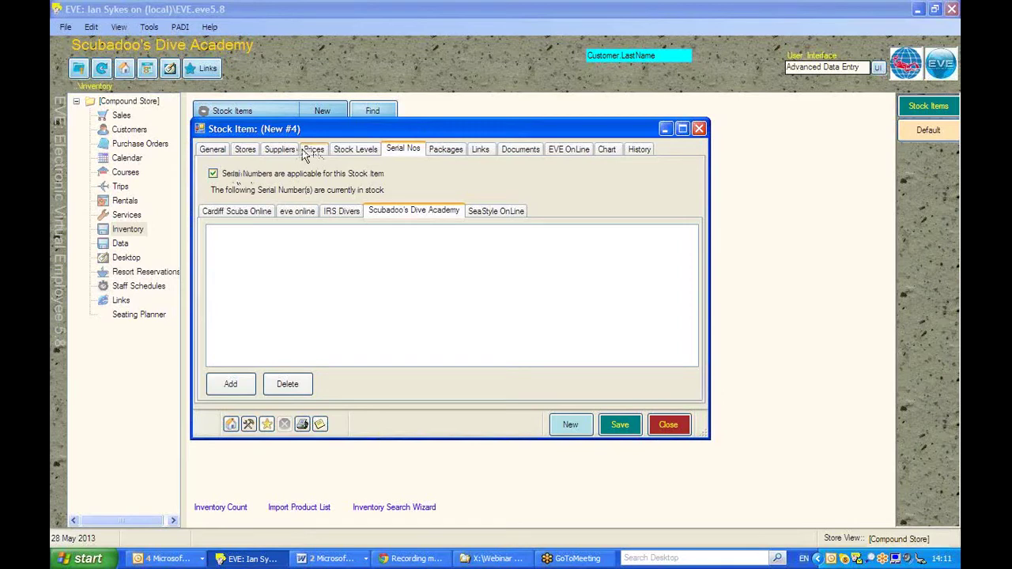
Step: Raise the number in stock at Scubadoo's Dive Academy to 1 and add the serial number 1234567 for it
left_click(346, 152)
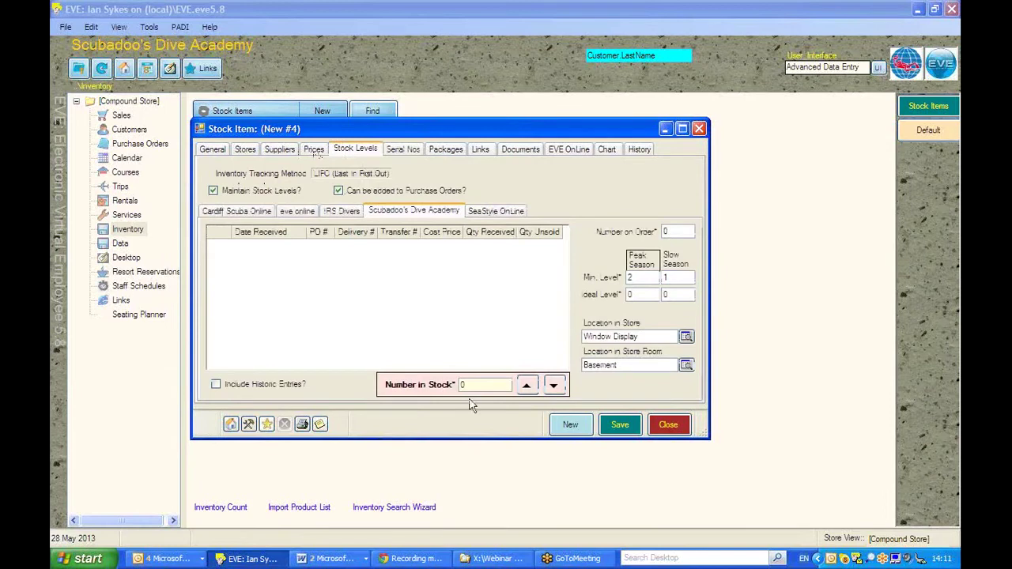
left_click(527, 385)
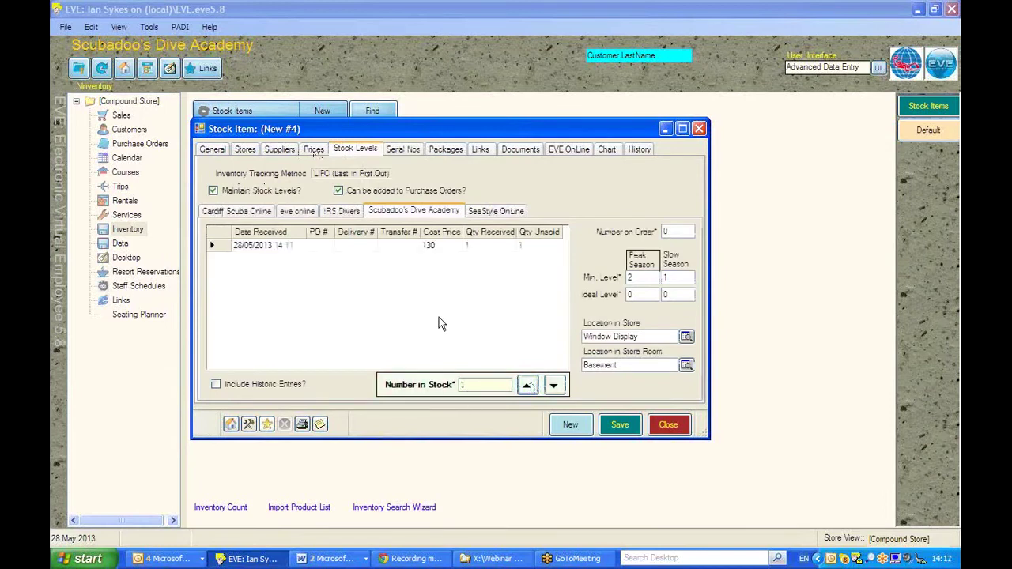
left_click(396, 157)
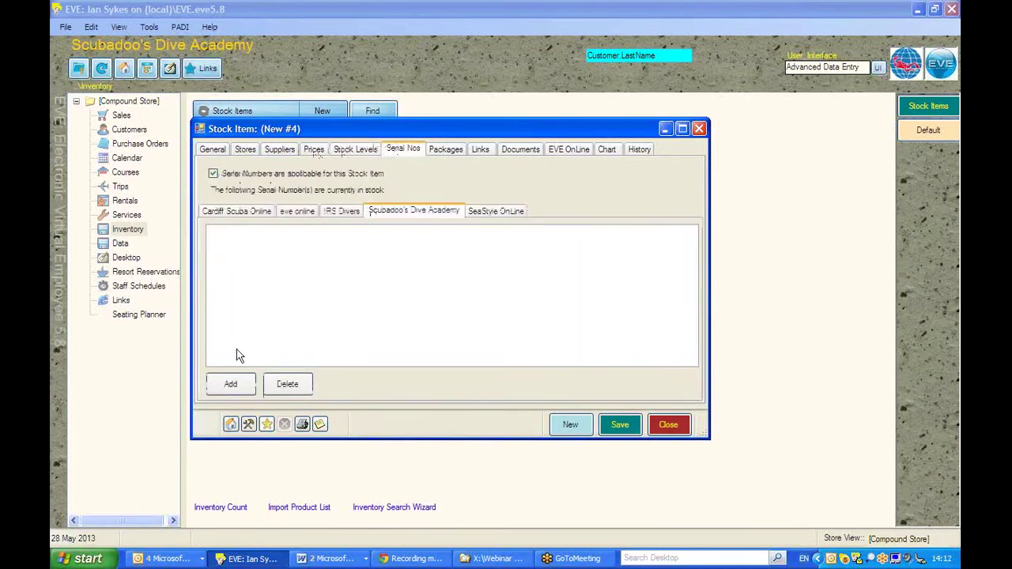
left_click(234, 388)
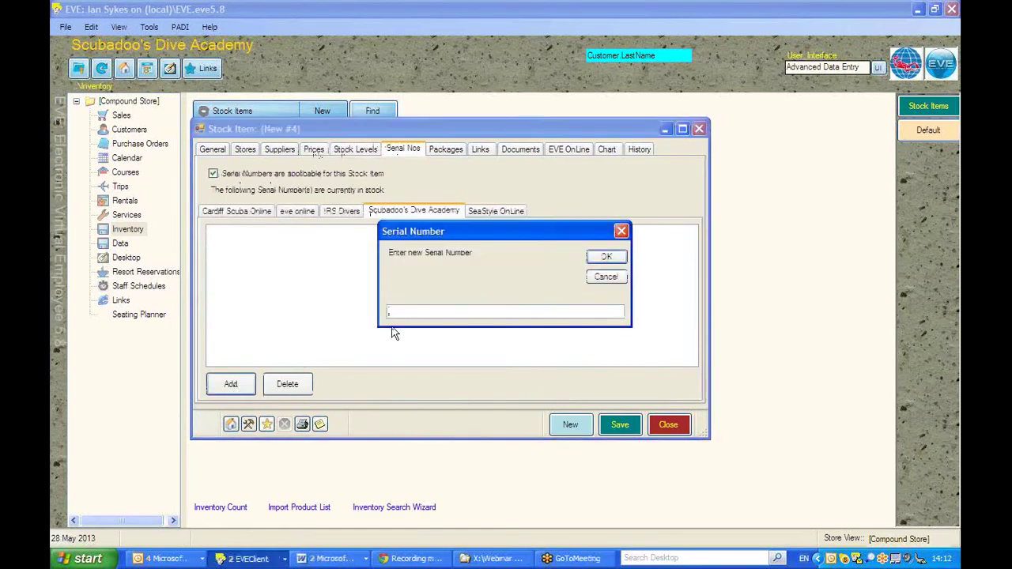
type("1234567")
left_click(608, 261)
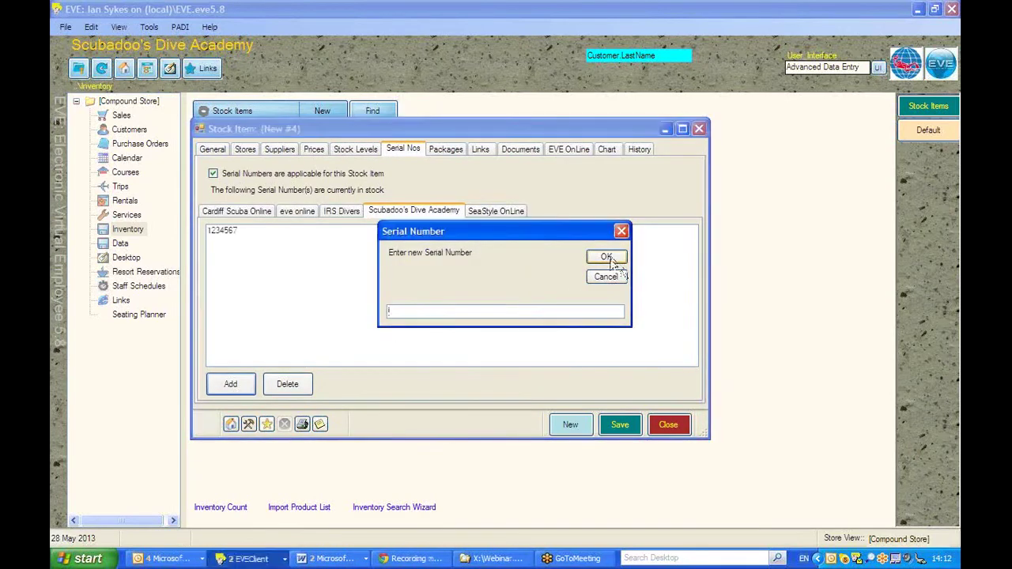
left_click(604, 281)
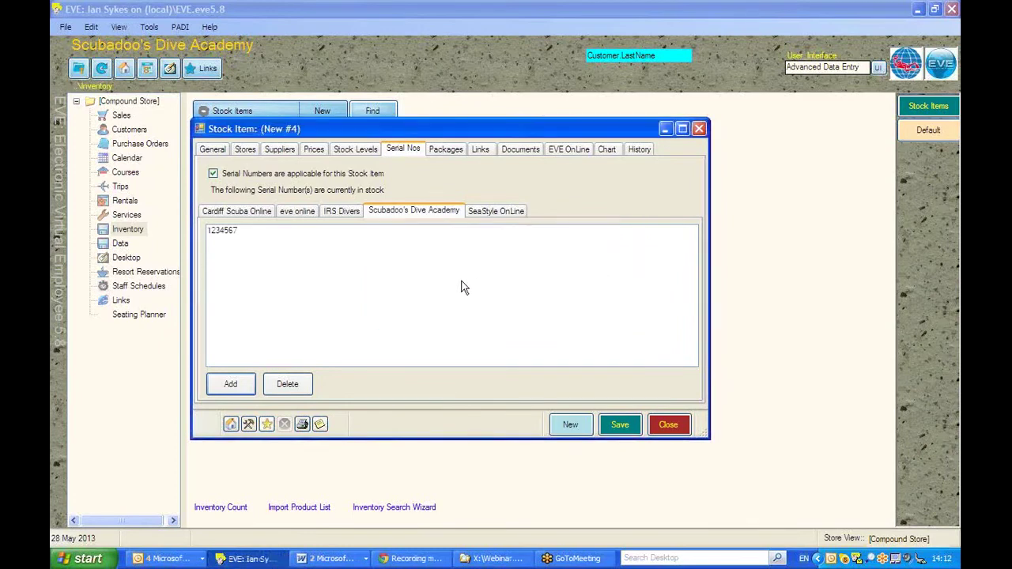
left_click(226, 232)
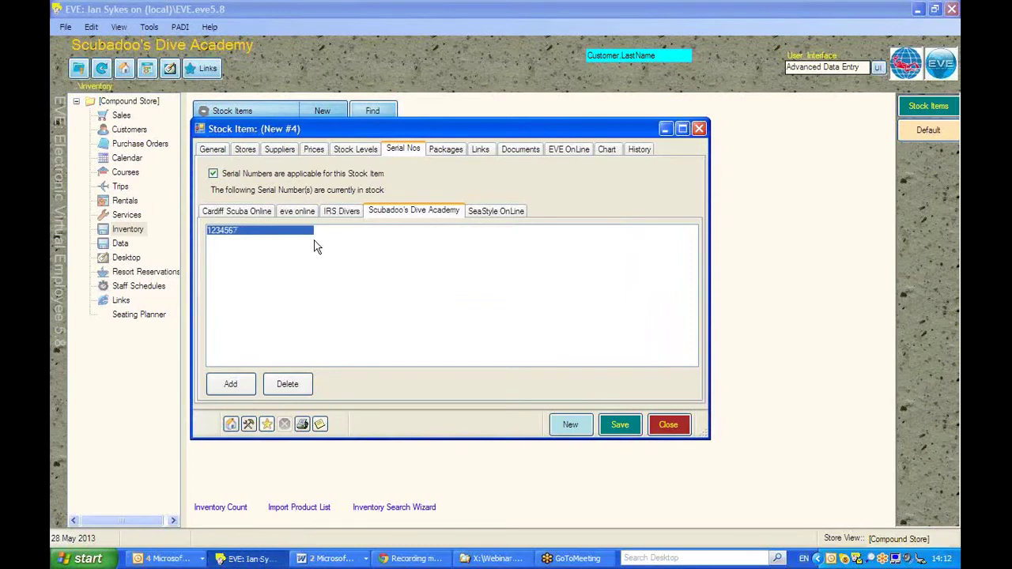
Step: Review the item's package and special handling options, and browse the documents that can be attached without adding one
left_click(449, 151)
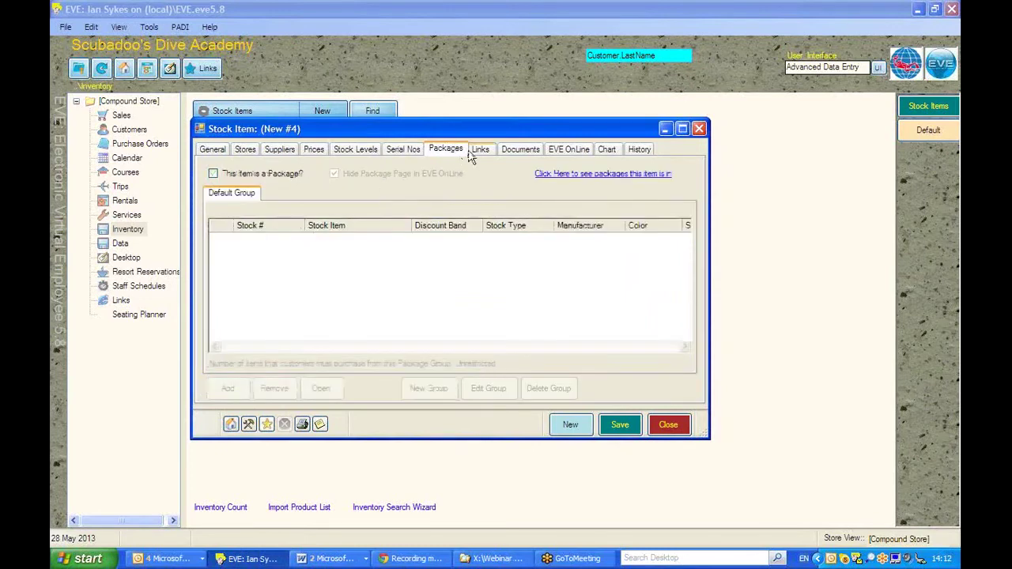
left_click(478, 152)
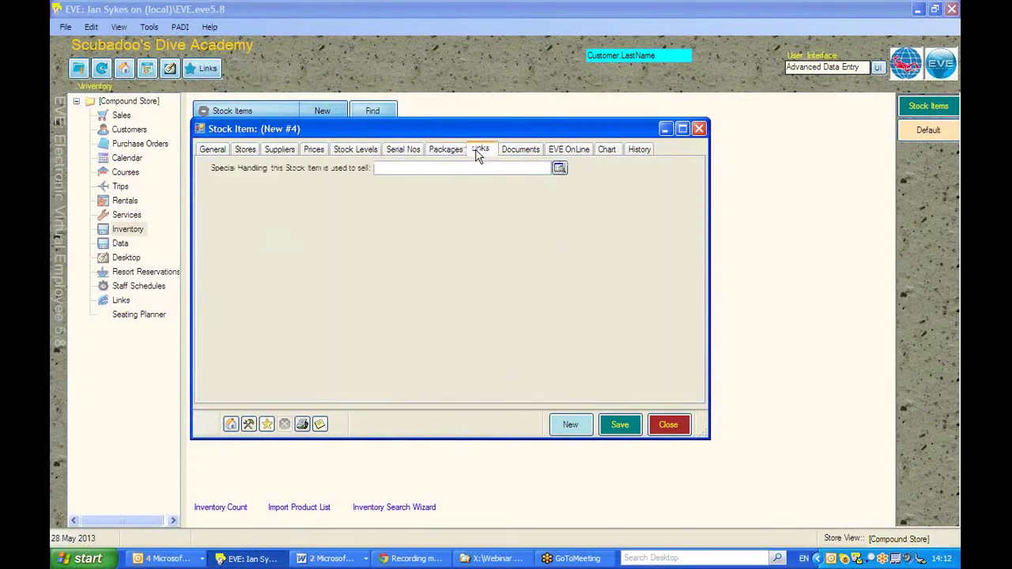
left_click(517, 154)
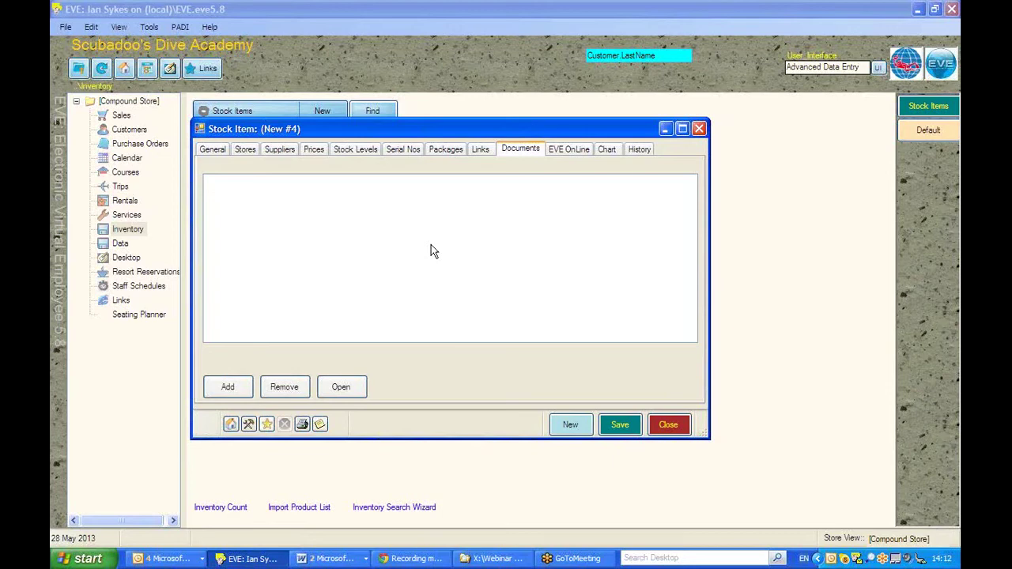
left_click(228, 386)
left_click_drag(616, 226, 618, 338)
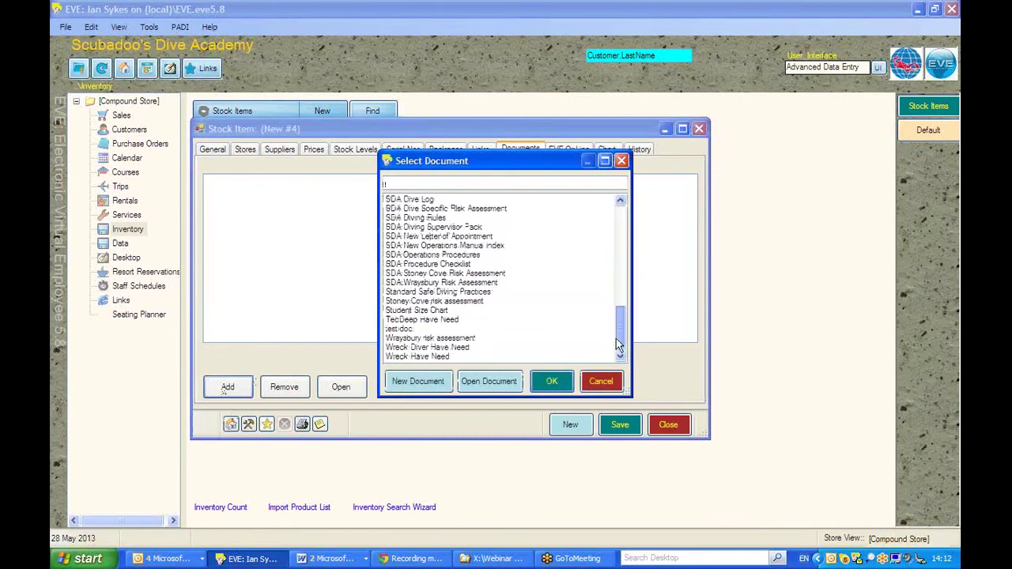
scroll(616, 336, "up", 8)
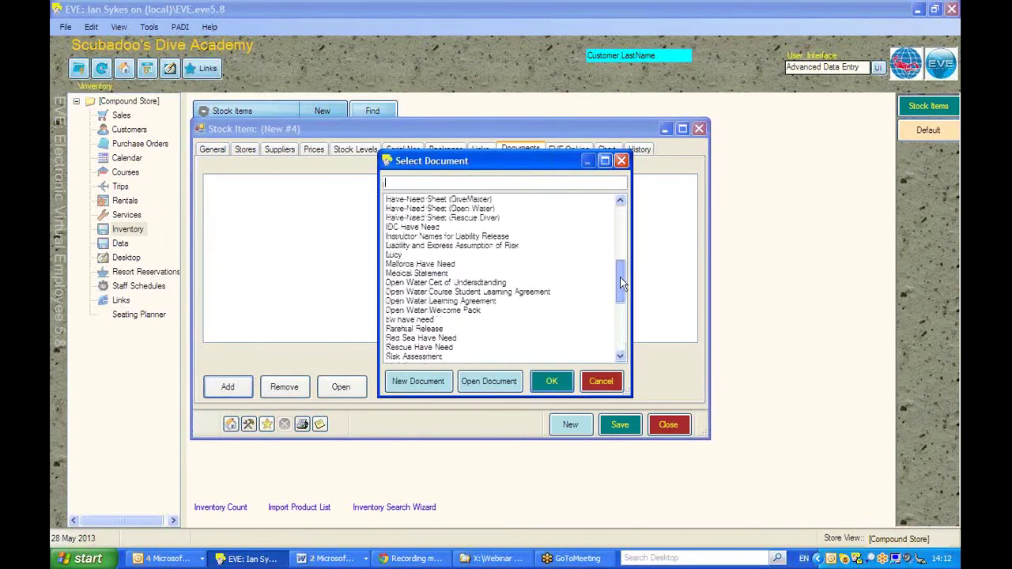
left_click(602, 382)
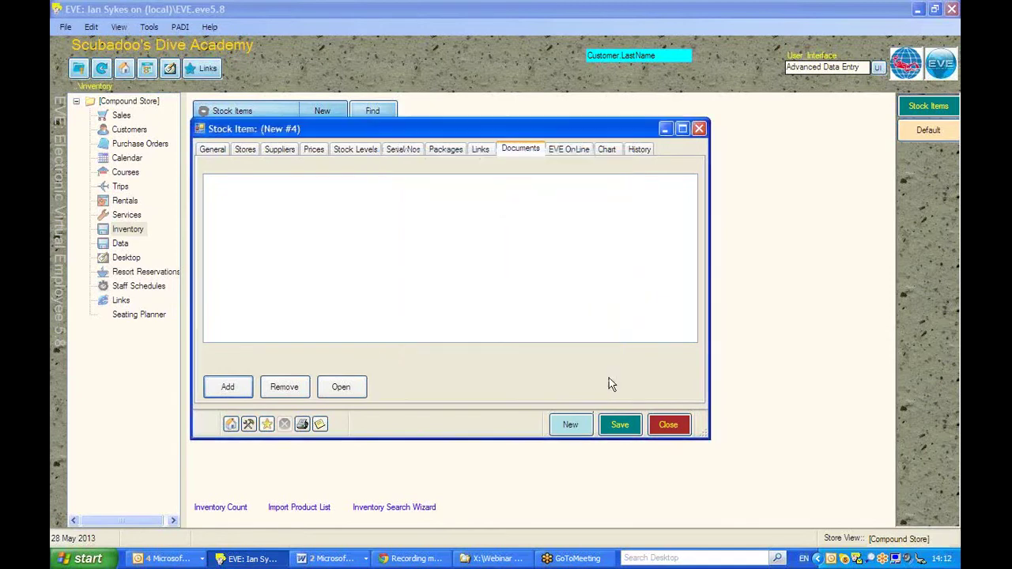
Step: Review the item's EVE OnLine product details, general shipping data, links and related products settings
left_click(568, 150)
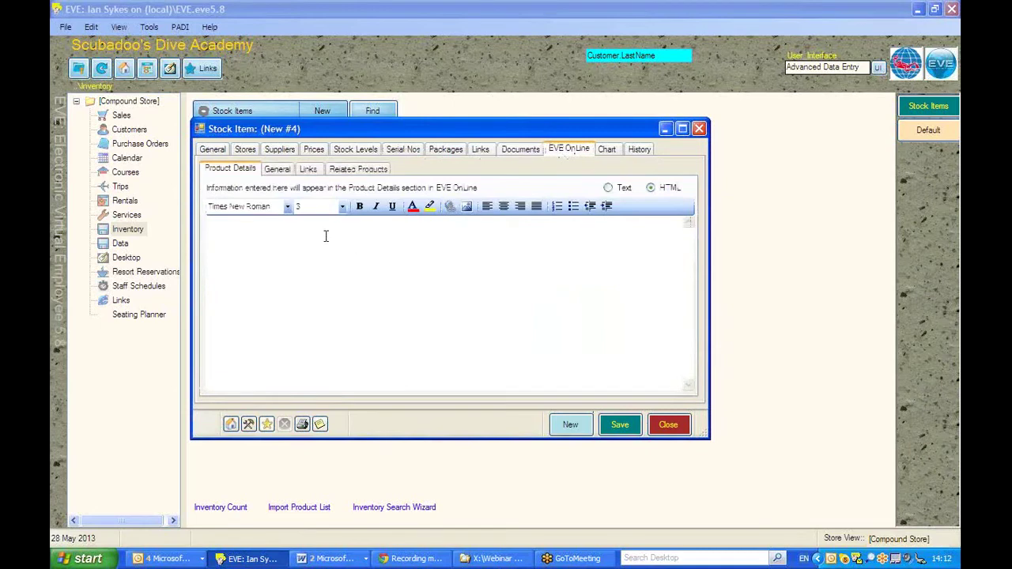
left_click(277, 170)
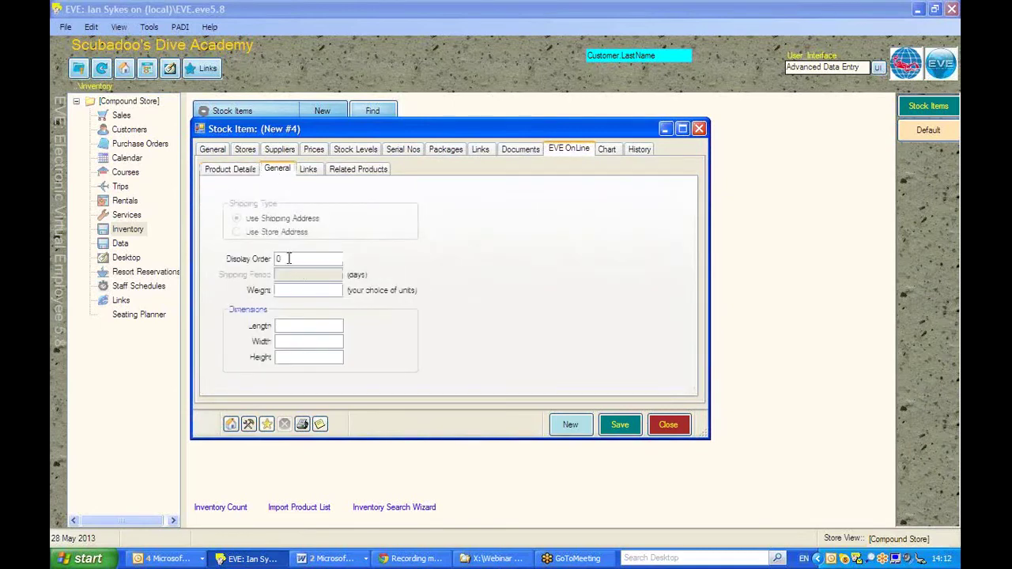
left_click(308, 174)
left_click(335, 172)
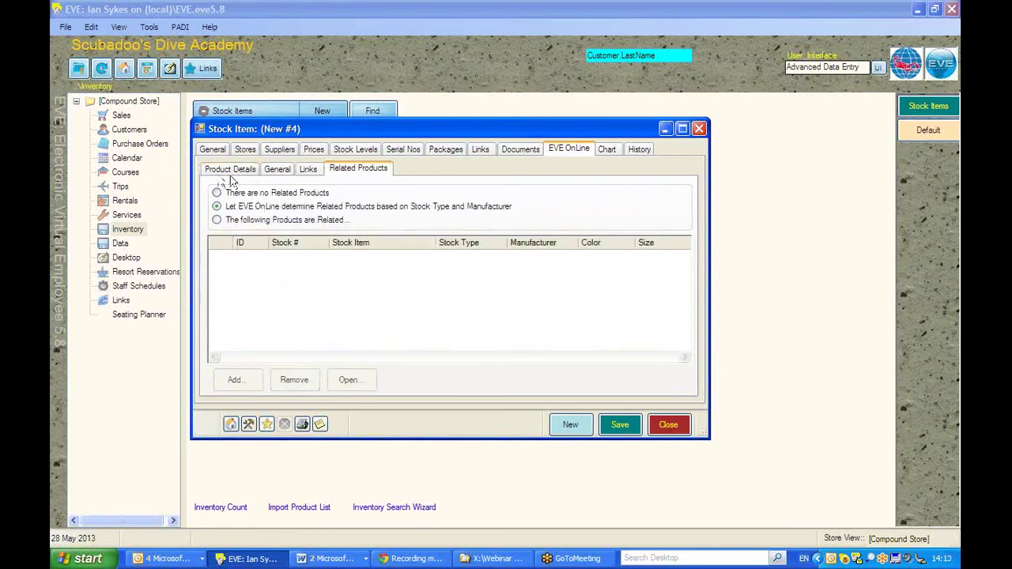
Step: Check the chart types available for the item's sales, and view its sales history
left_click(606, 152)
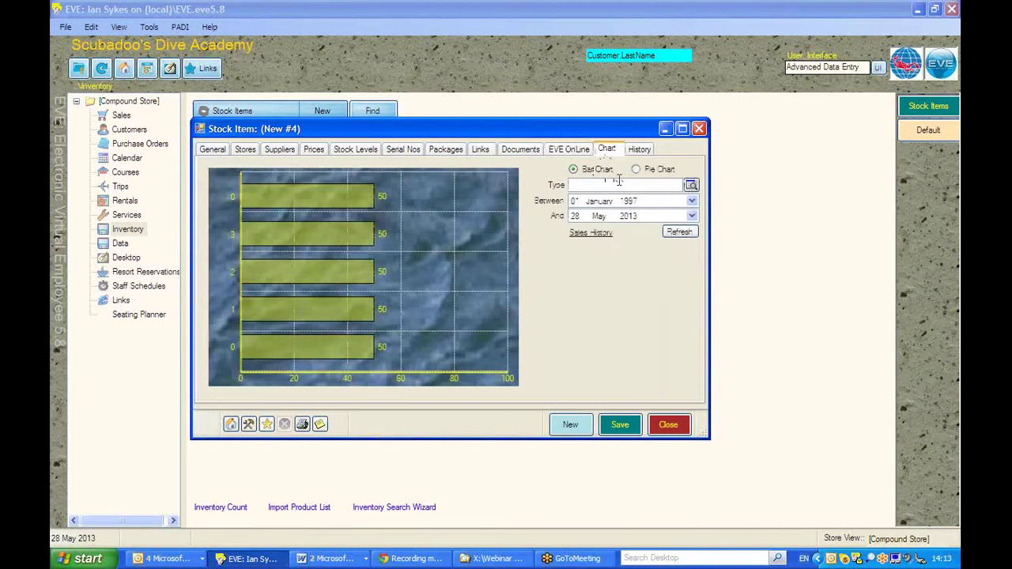
left_click(691, 185)
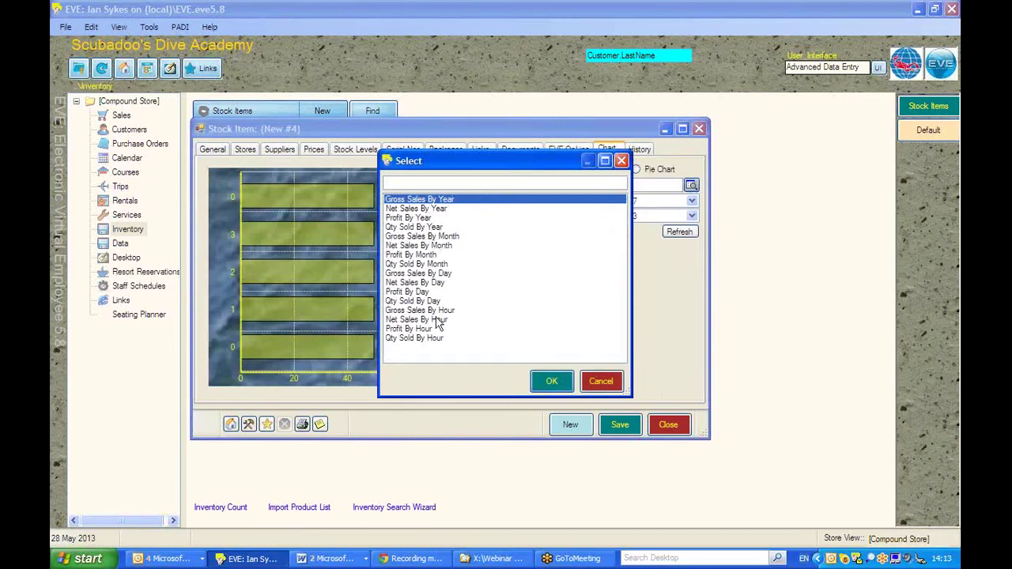
left_click(604, 381)
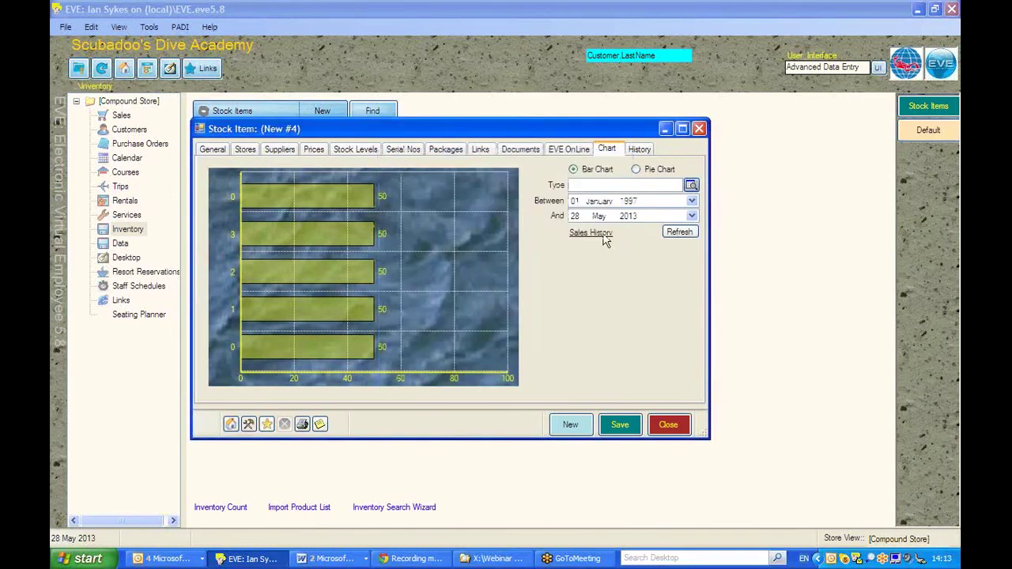
left_click(637, 152)
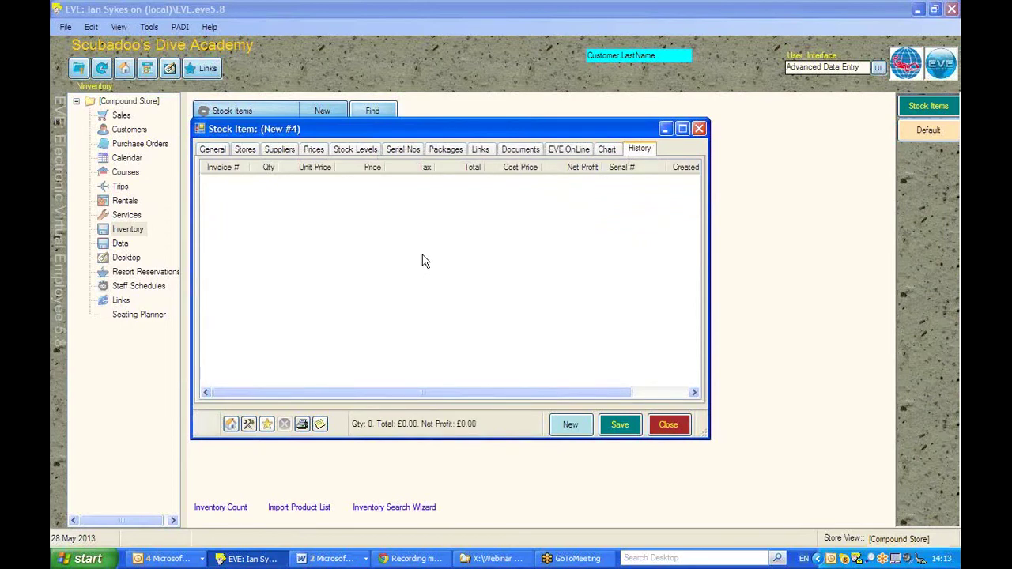
Step: Review the item's general details, stores, suppliers, prices, stock levels, serial numbers, packages and links once more
left_click(214, 149)
left_click(243, 152)
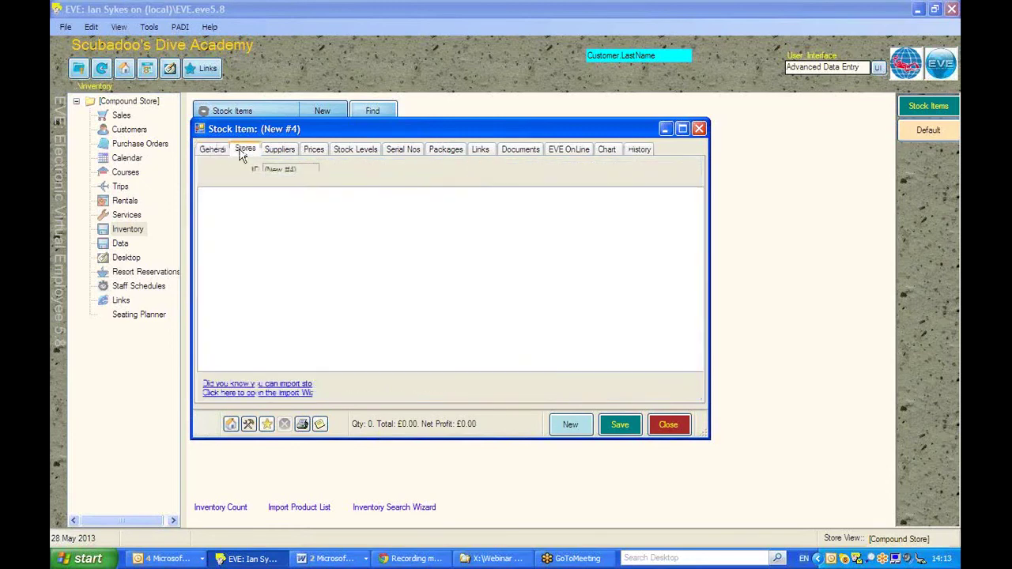
left_click(269, 151)
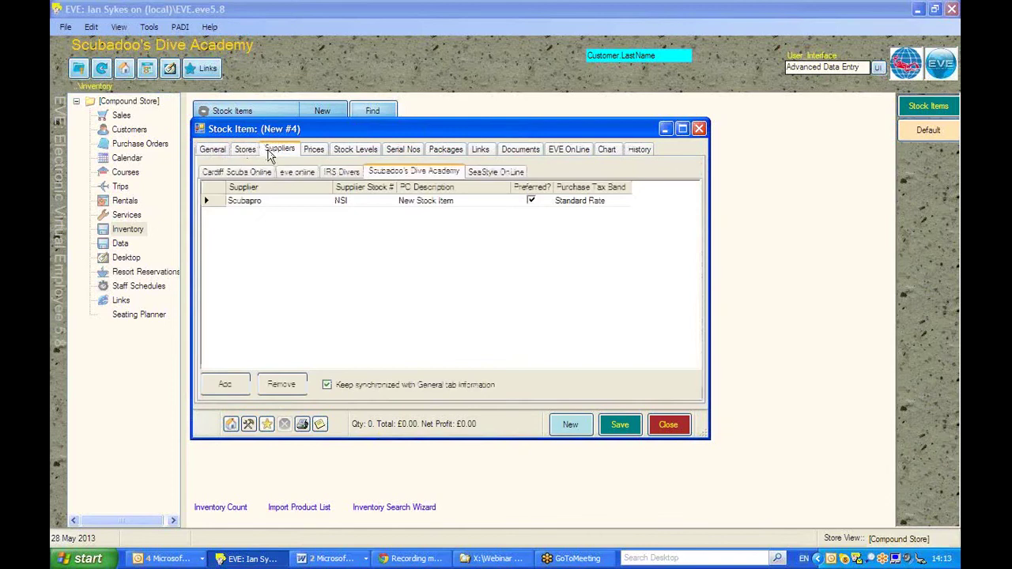
left_click(313, 157)
left_click(352, 150)
left_click(398, 150)
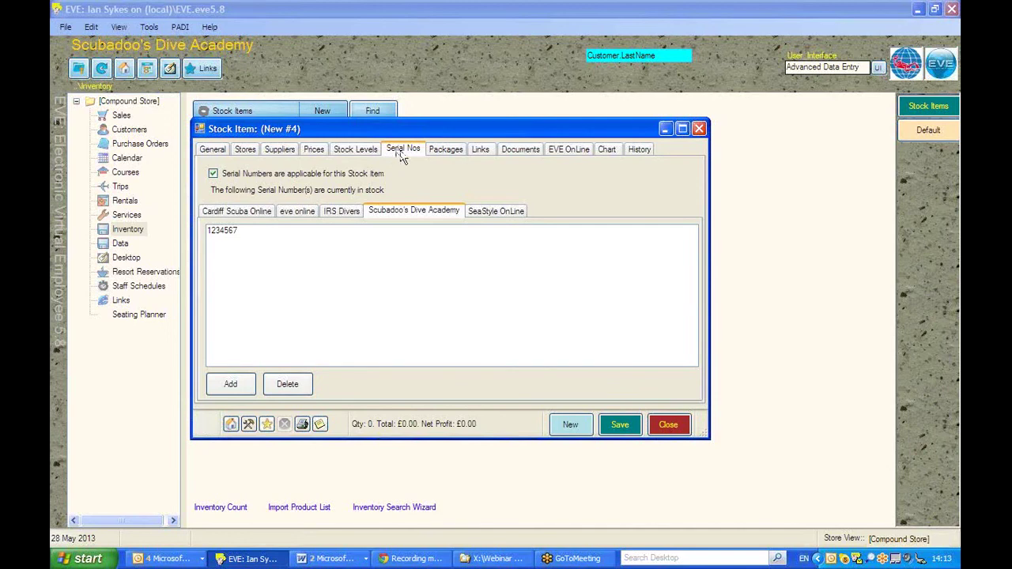
left_click(439, 152)
left_click(480, 152)
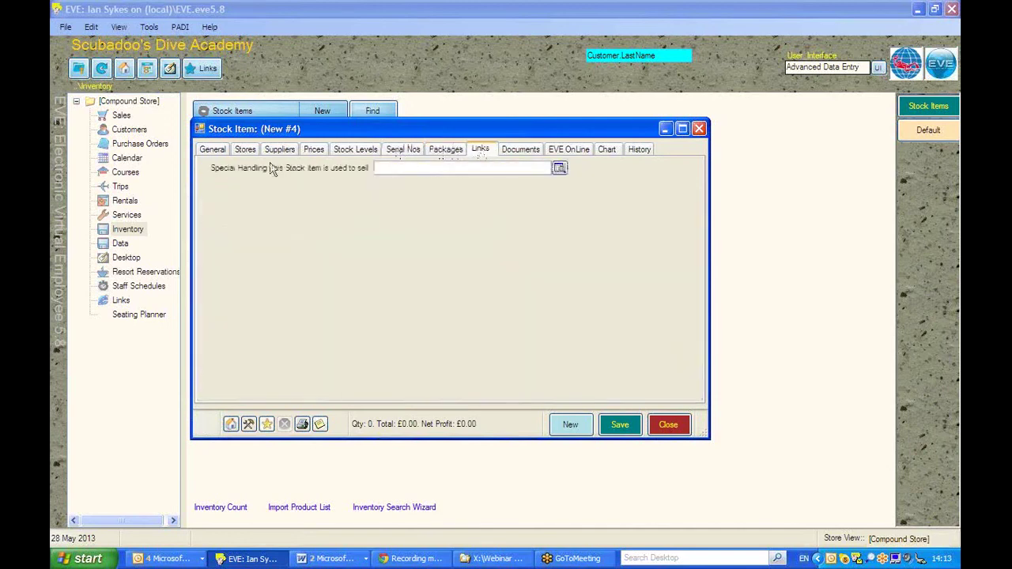
Step: Save the new stock item from its general details and close its record
left_click(212, 150)
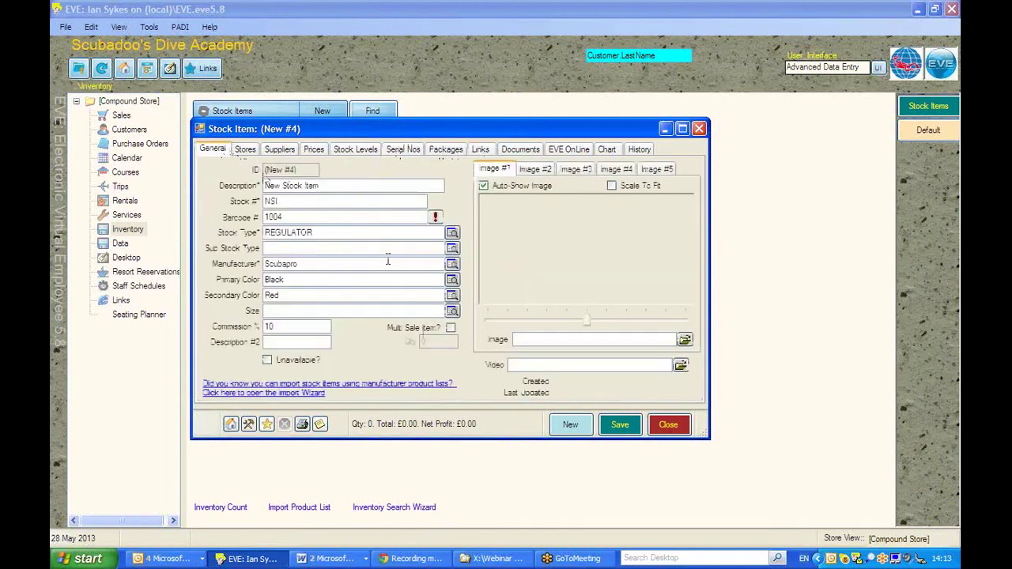
left_click(619, 430)
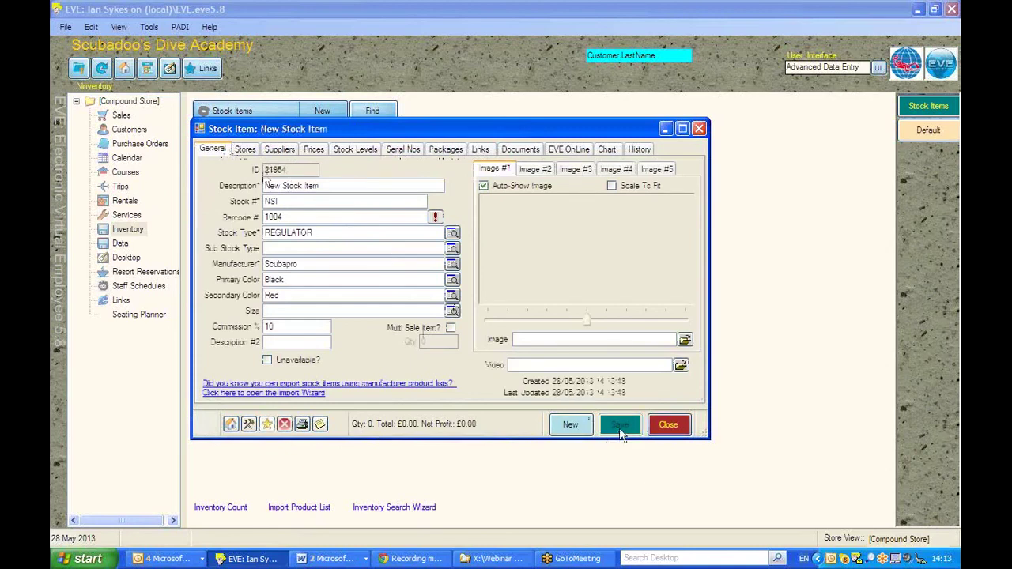
left_click(657, 426)
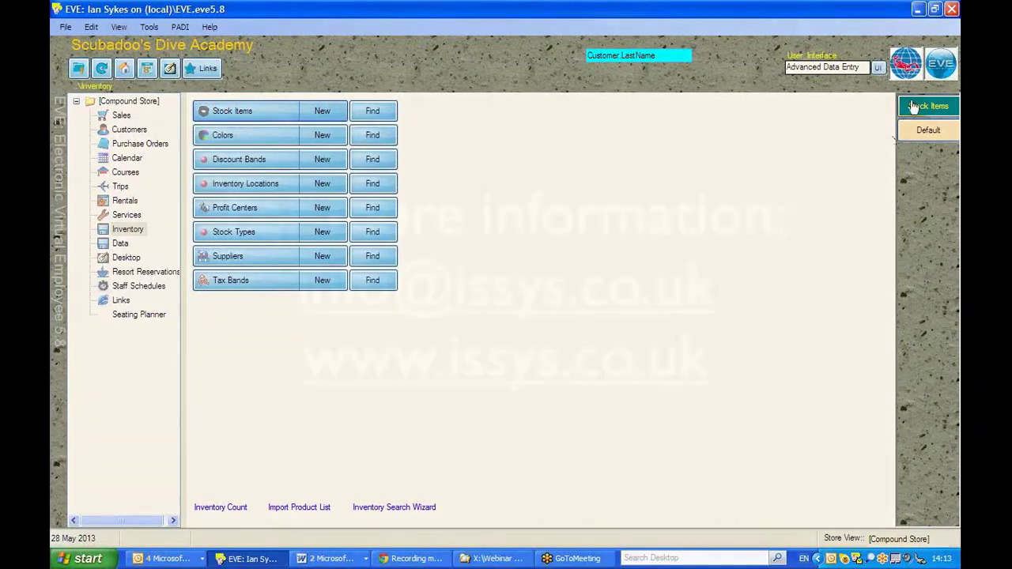